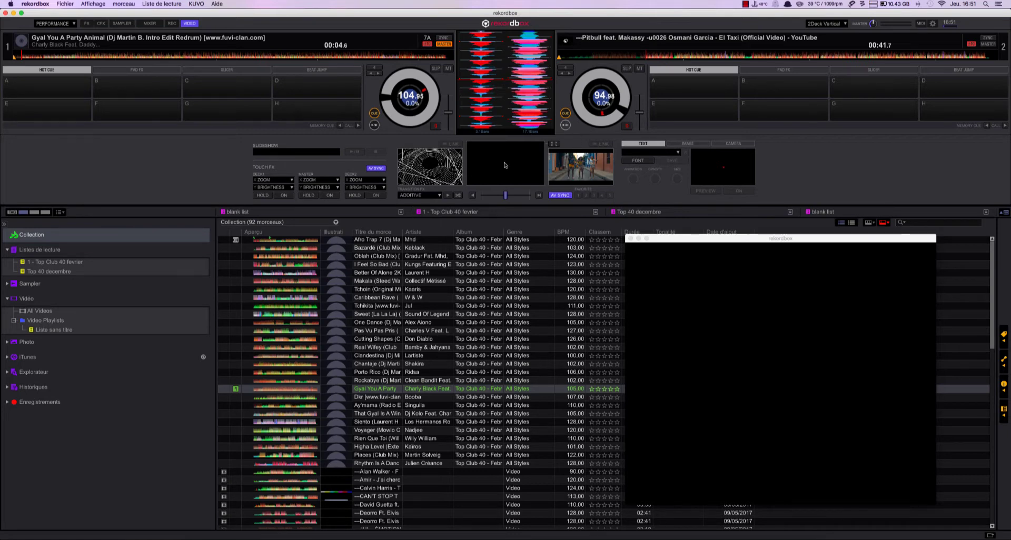
- Load the Pitbull El Taxi video from All Videos onto deck 2 and play it
{"action": "left_click", "coordinate": [39, 310]}
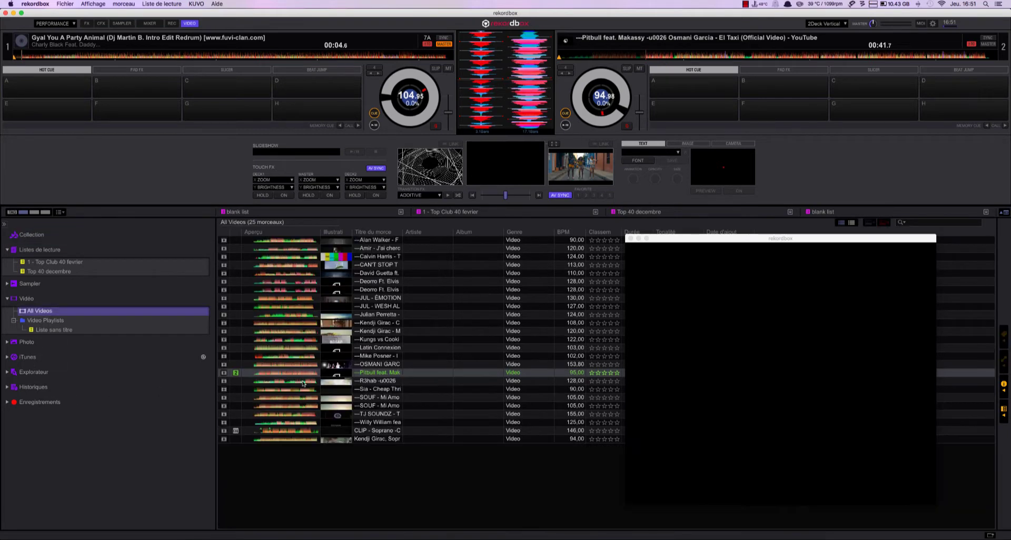
{"action": "left_click_drag", "start_coordinate": [380, 373], "coordinate": [590, 95]}
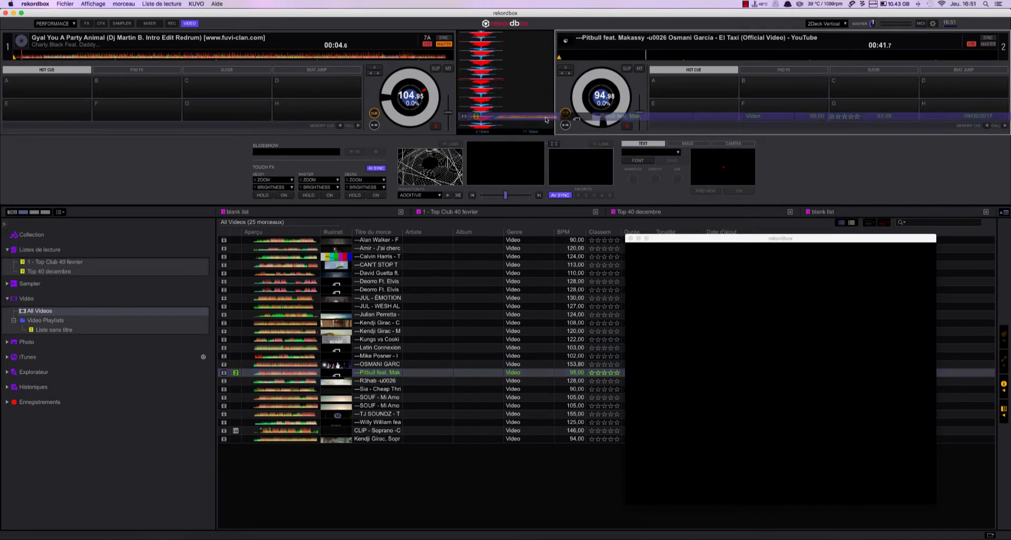
{"action": "left_click", "coordinate": [567, 126]}
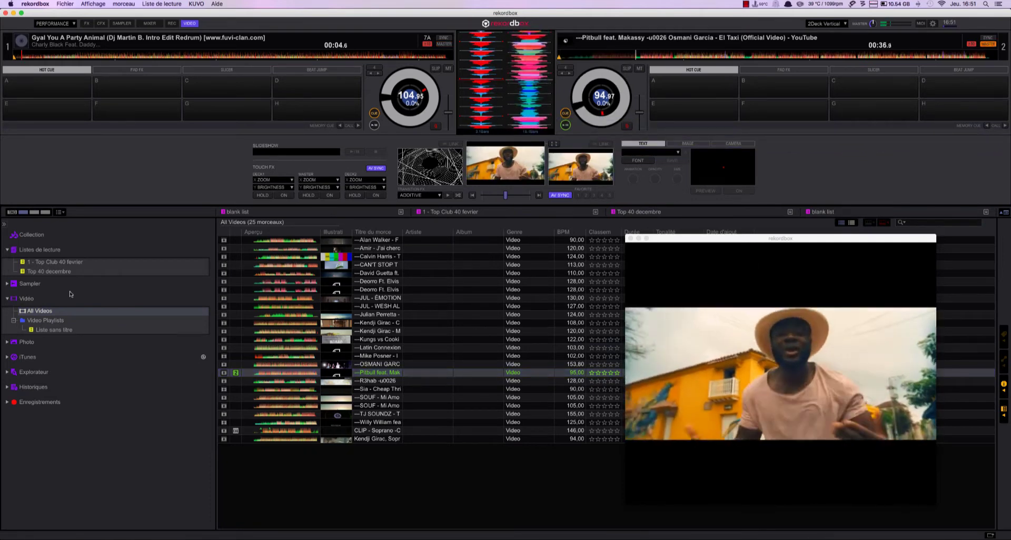
- Load Rockabye from the collection onto deck 1 and play it with the 08_SQUARE visualizer
{"action": "left_click", "coordinate": [31, 235]}
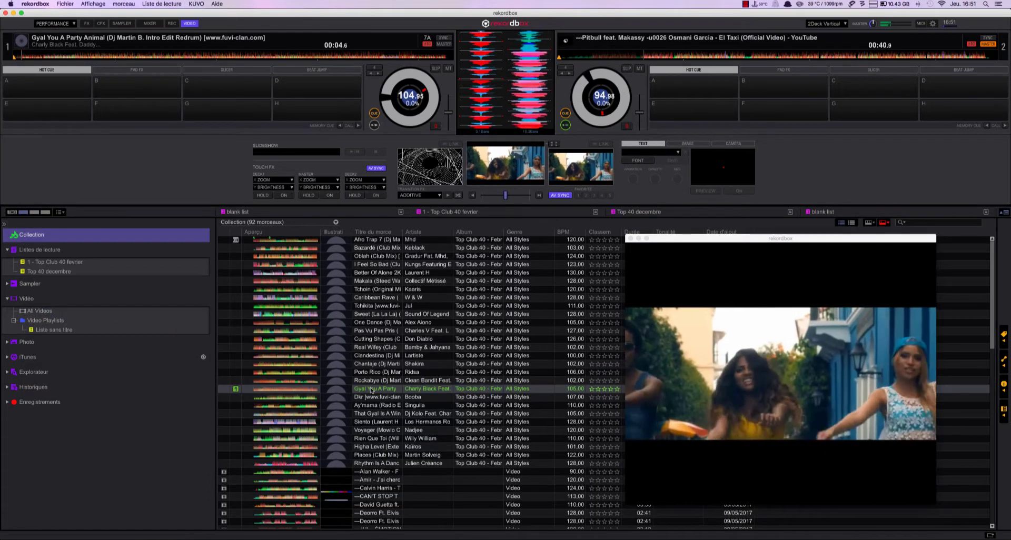
{"action": "left_click_drag", "start_coordinate": [377, 380], "coordinate": [414, 123]}
{"action": "left_click", "coordinate": [436, 149]}
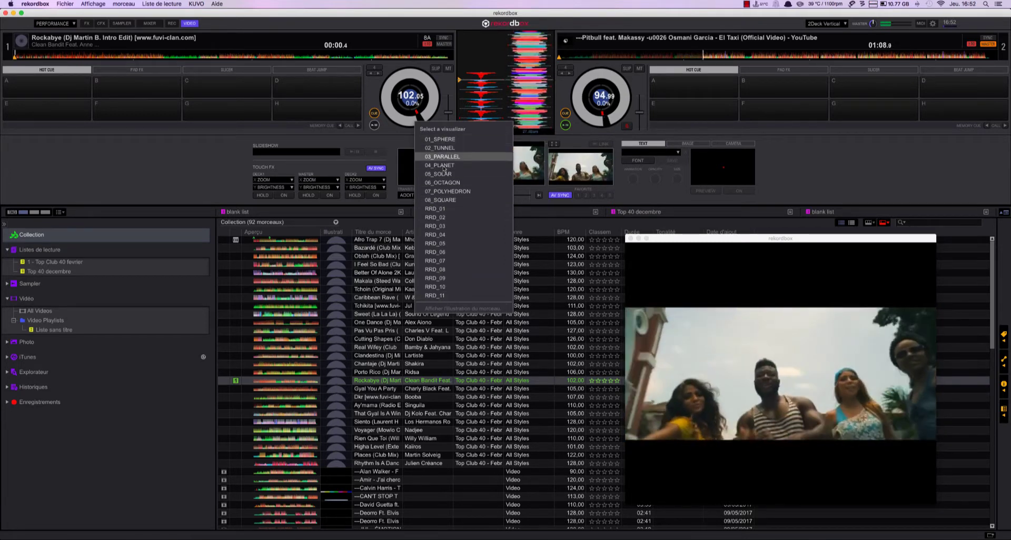
{"action": "left_click", "coordinate": [443, 201]}
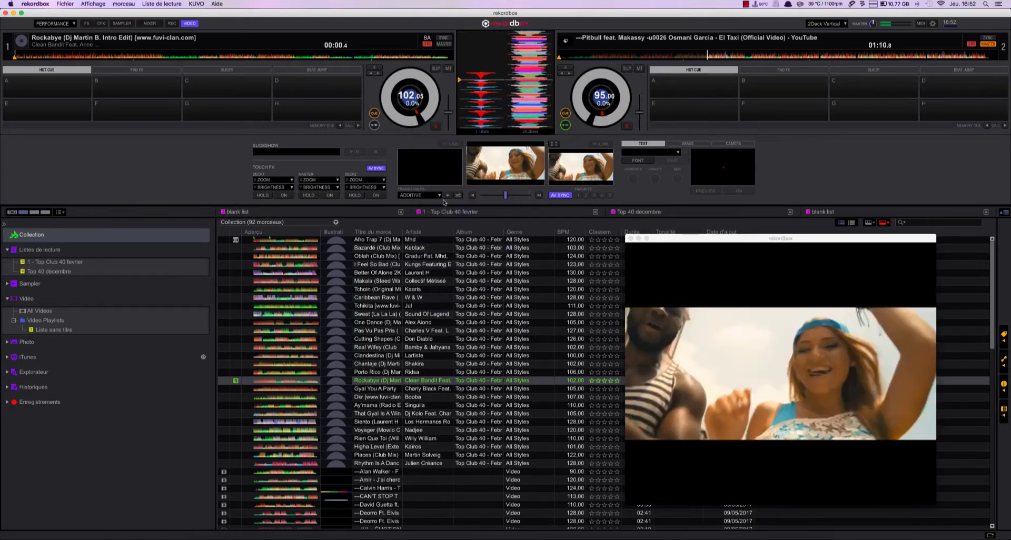
{"action": "key", "text": "z"}
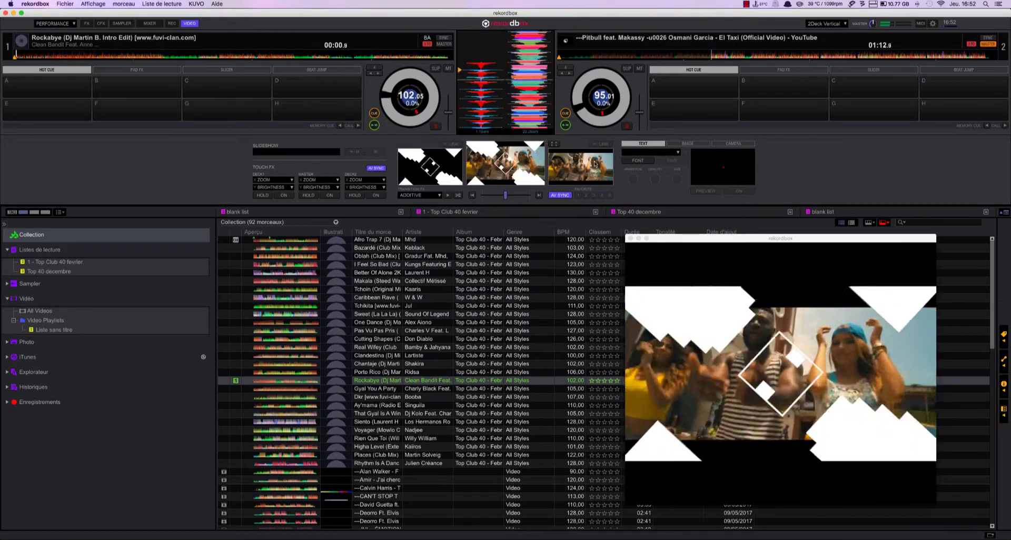
- Replace the video on deck 2 with Gyal You A Party Animal from the collection and start playback
{"action": "left_click", "coordinate": [566, 126]}
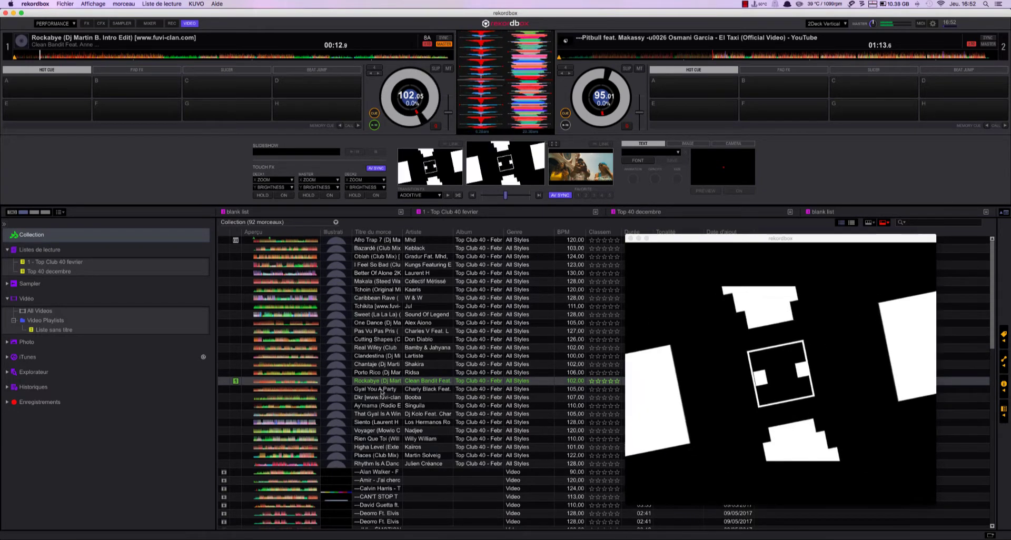
{"action": "left_click_drag", "start_coordinate": [382, 391], "coordinate": [593, 111]}
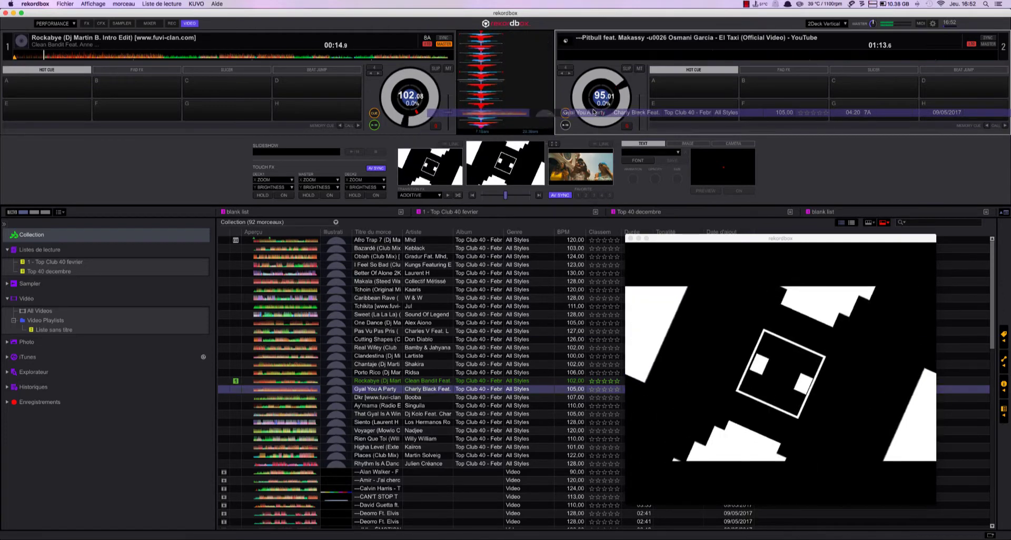
{"action": "right_click", "coordinate": [593, 111]}
{"action": "left_click", "coordinate": [587, 136]}
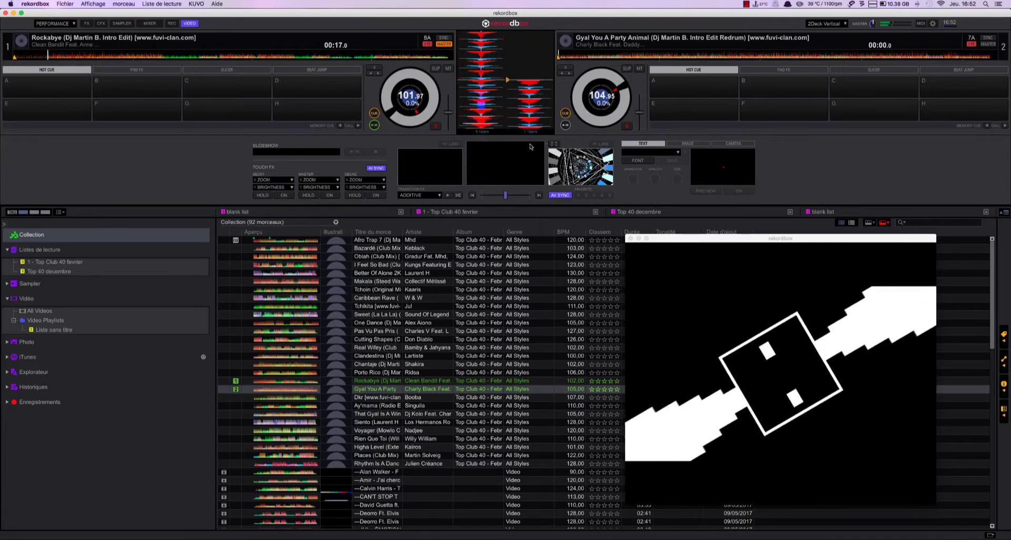
{"action": "left_click", "coordinate": [565, 125]}
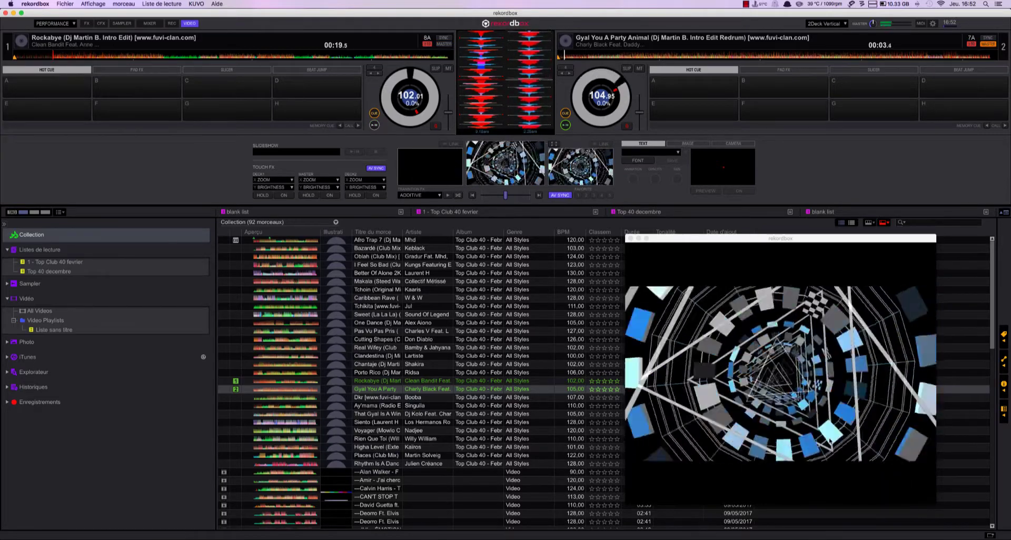
- Load the I Took A Pill In Ibiza video onto deck 1, play it from about 2:04 and stop it
{"action": "left_click", "coordinate": [39, 311]}
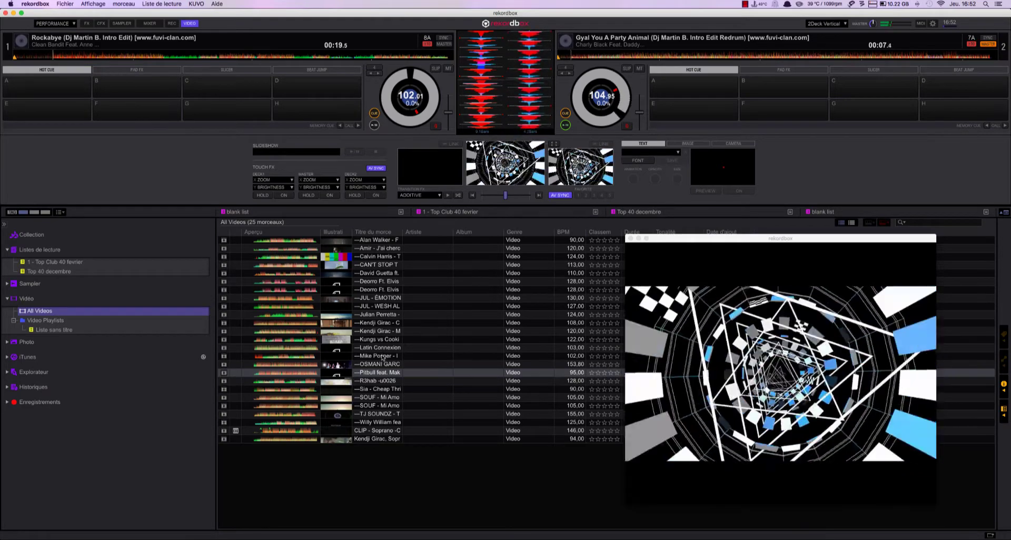
{"action": "left_click", "coordinate": [382, 357]}
{"action": "left_click_drag", "start_coordinate": [383, 357], "coordinate": [258, 61]}
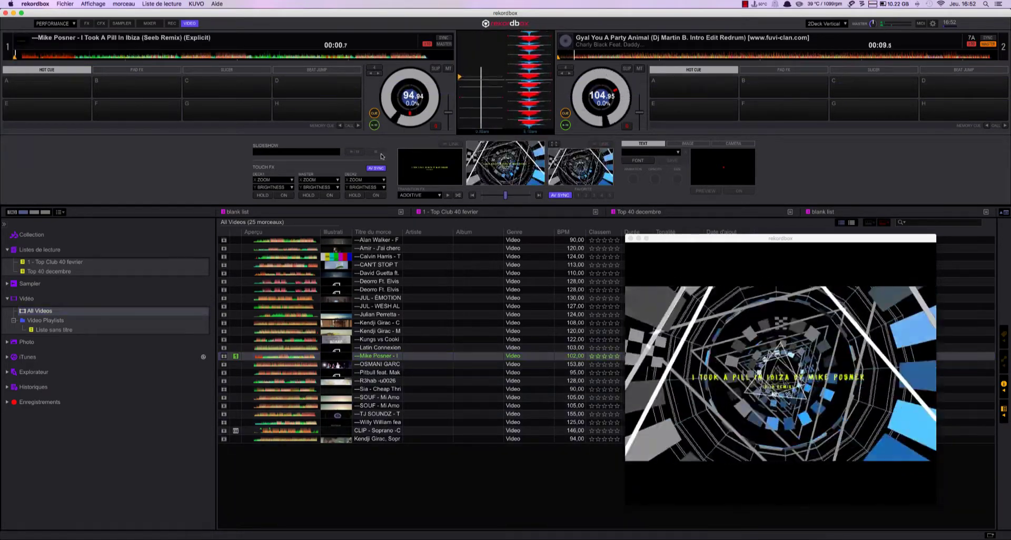
{"action": "left_click", "coordinate": [241, 55]}
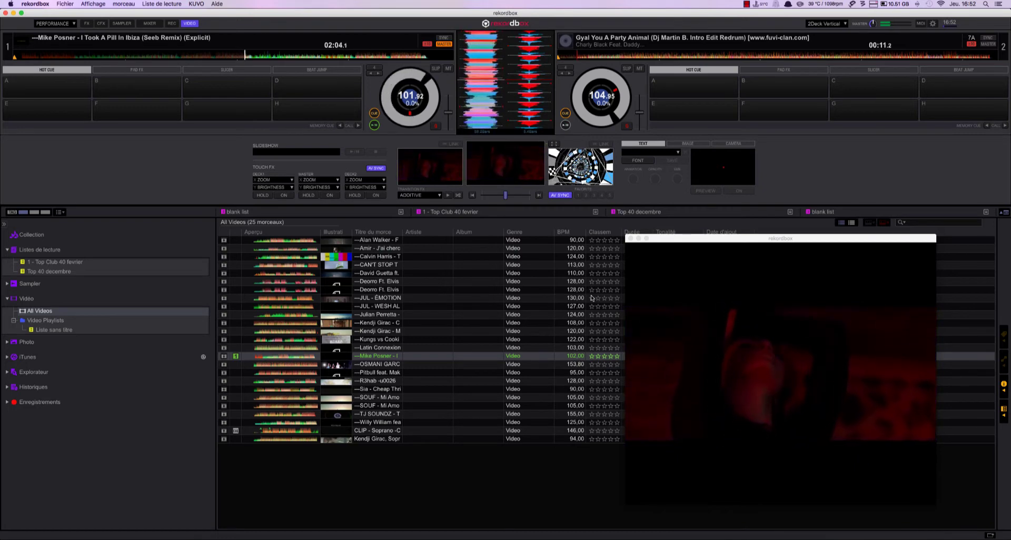
{"action": "left_click", "coordinate": [373, 124]}
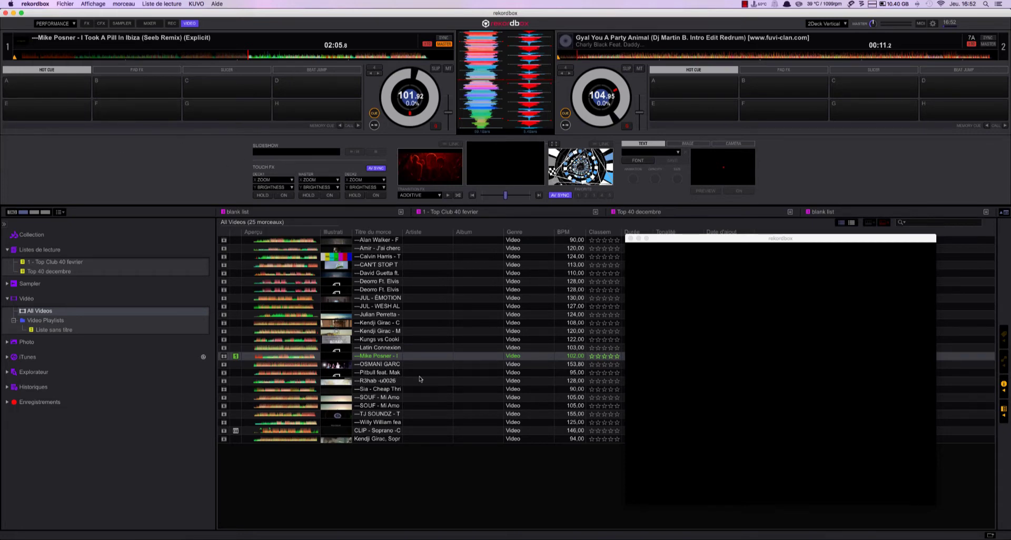
- Request the sample video download from the Video preferences and close the browser window that opens
{"action": "left_click", "coordinate": [933, 24]}
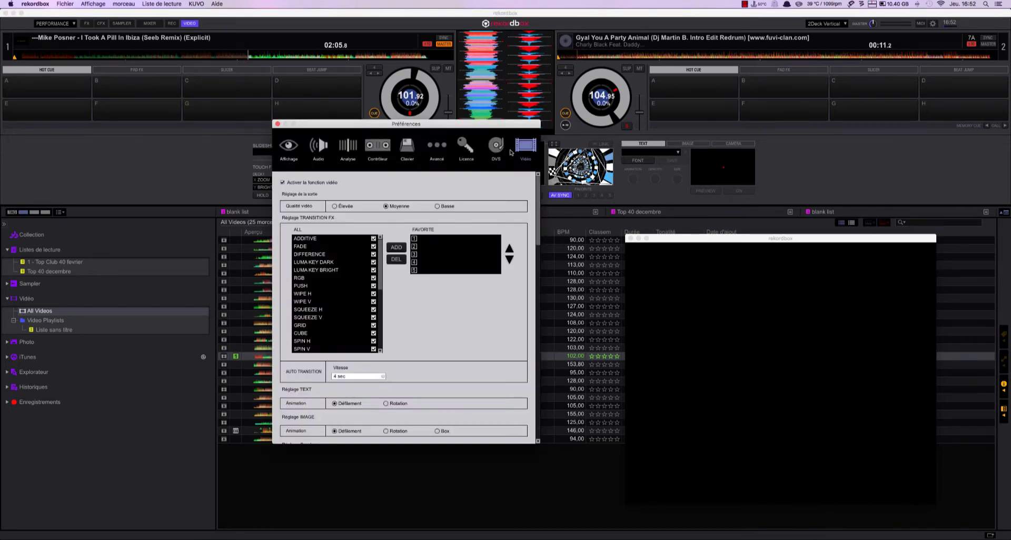
{"action": "scroll", "coordinate": [353, 255], "scroll_direction": "down", "scroll_amount": 5}
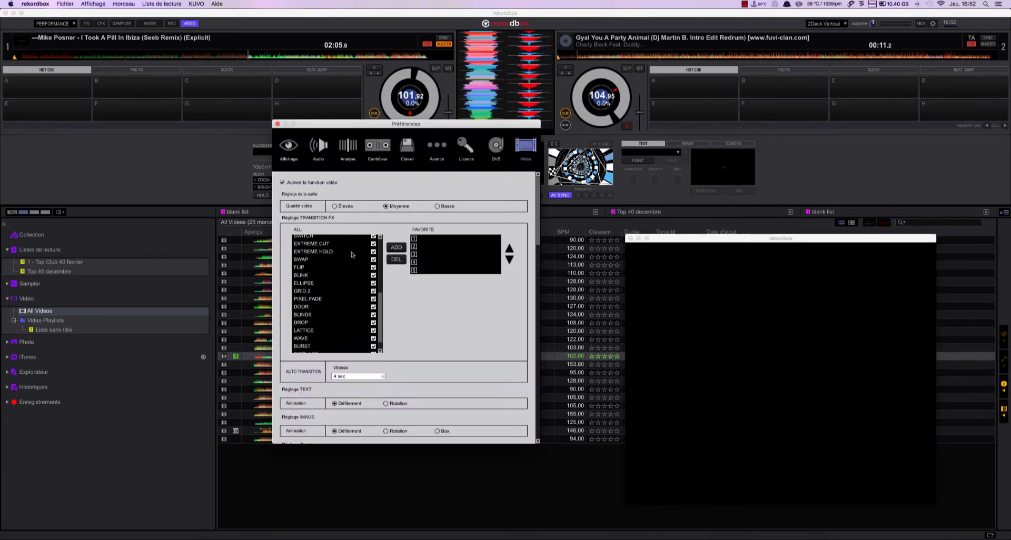
{"action": "scroll", "coordinate": [494, 274], "scroll_direction": "down", "scroll_amount": 3}
{"action": "scroll", "coordinate": [493, 275], "scroll_direction": "down", "scroll_amount": 15}
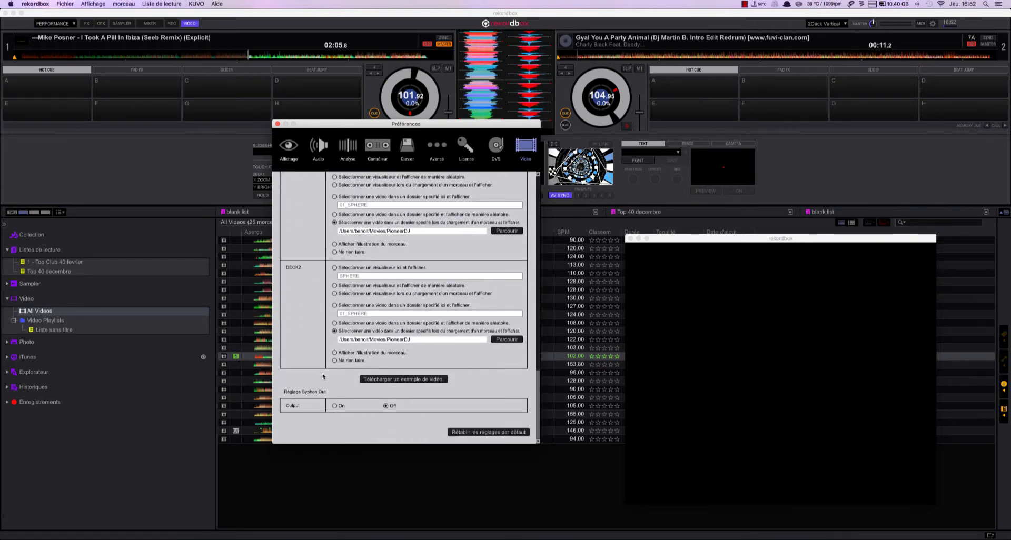
{"action": "left_click", "coordinate": [404, 380]}
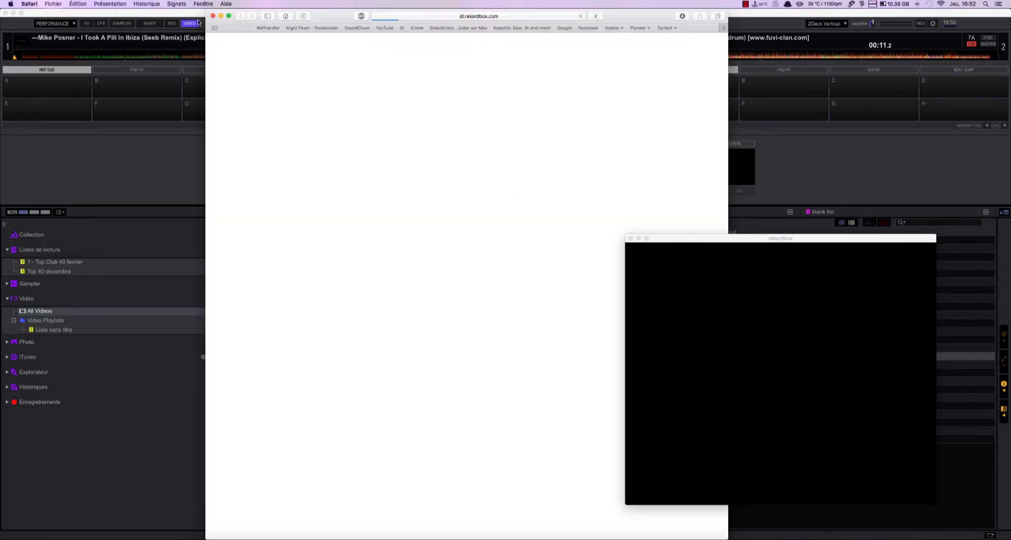
{"action": "left_click", "coordinate": [212, 15]}
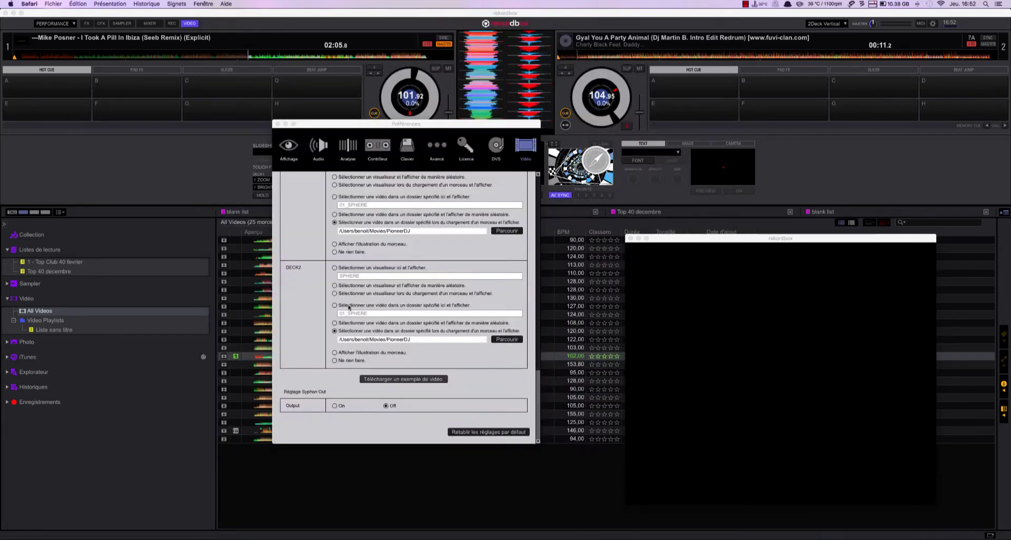
- Switch to the Finder desktop, reposition the visualizer folder and open it
{"action": "left_click", "coordinate": [741, 532]}
{"action": "left_click", "coordinate": [465, 377]}
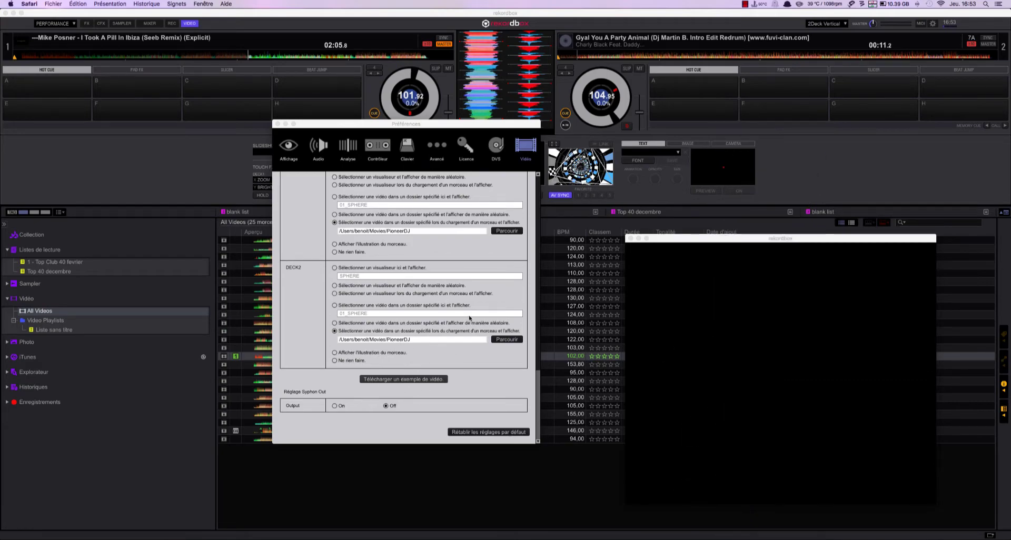
{"action": "key", "text": "ctrl+Right"}
{"action": "left_click", "coordinate": [418, 316]}
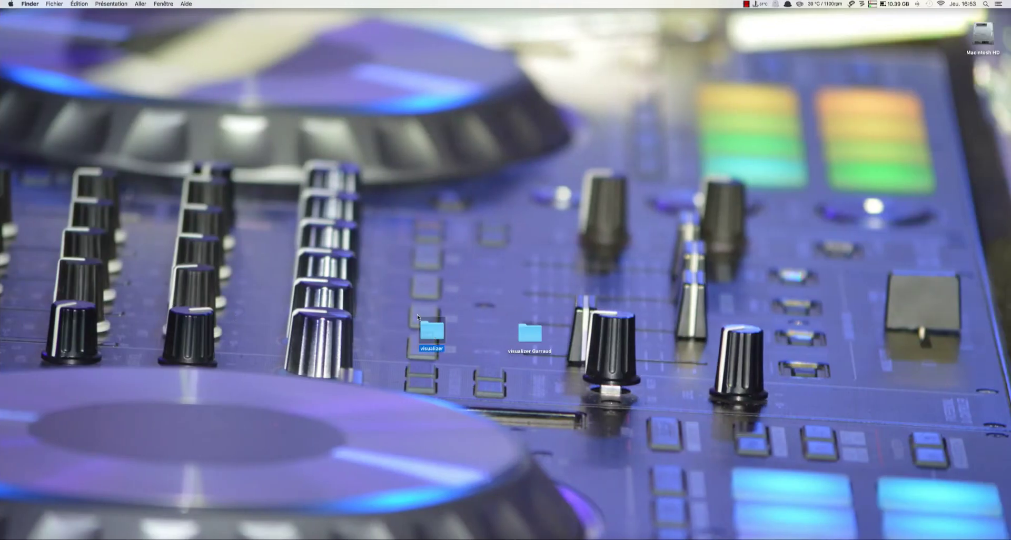
{"action": "left_click_drag", "start_coordinate": [432, 336], "coordinate": [405, 296]}
{"action": "double_click", "coordinate": [404, 293]}
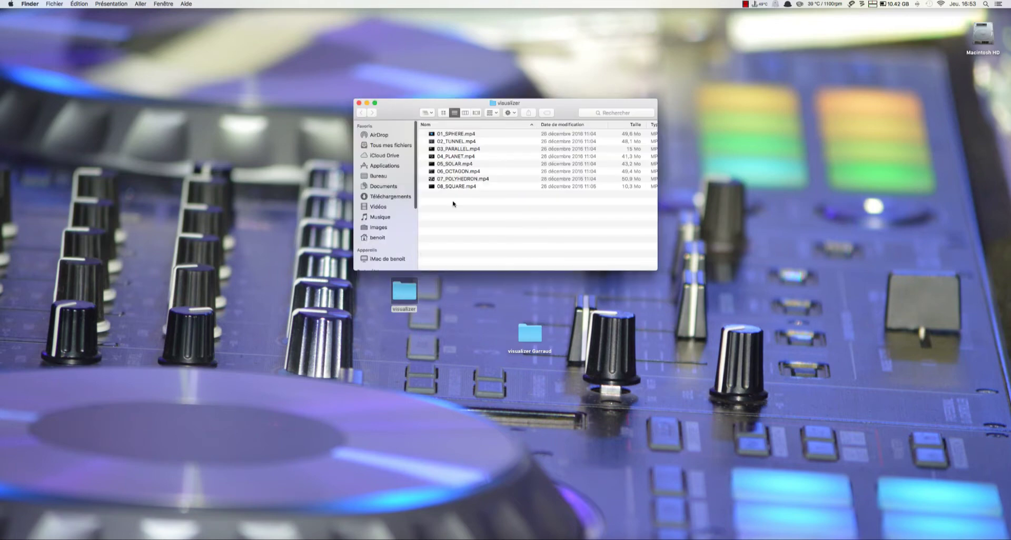
- Go through the MP4 clips in the visualizer folder, from 01_SPHERE to 08_SQUARE
{"action": "key", "text": "Down"}
{"action": "key", "text": "Down"}
{"action": "key", "text": "Down"}
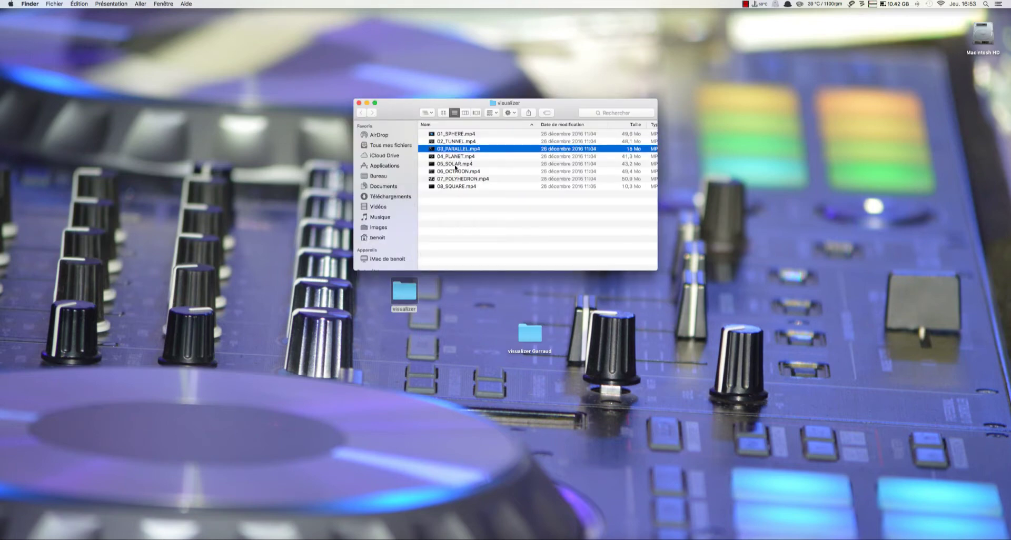
{"action": "key", "text": "Down"}
{"action": "key", "text": "Down"}
{"action": "key", "text": "Down"}
{"action": "key", "text": "Down"}
{"action": "key", "text": "shift+Down"}
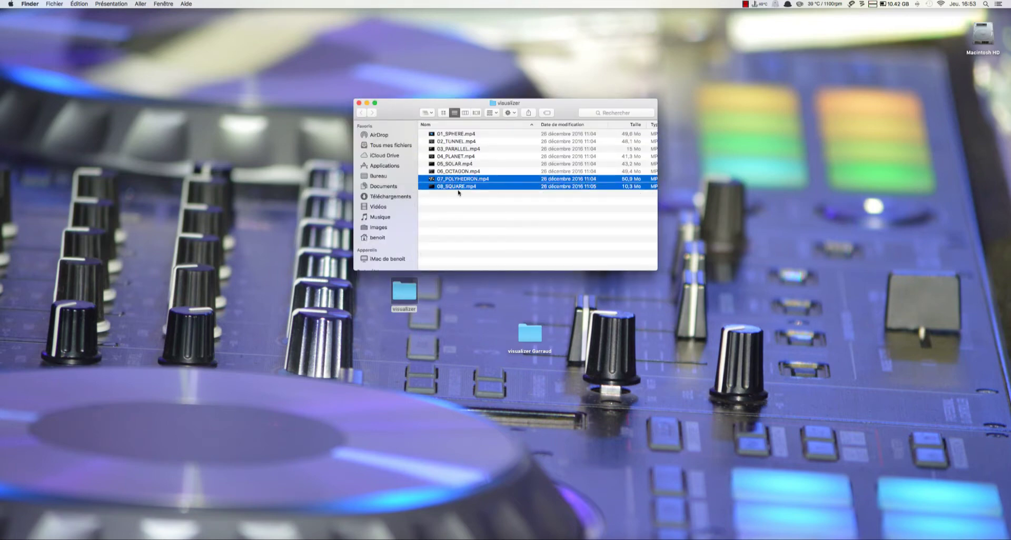
- Preview 08_SQUARE.mp4 in VLC and close the player
{"action": "left_click", "coordinate": [461, 217]}
{"action": "left_click", "coordinate": [454, 188]}
{"action": "key", "text": "super+Down"}
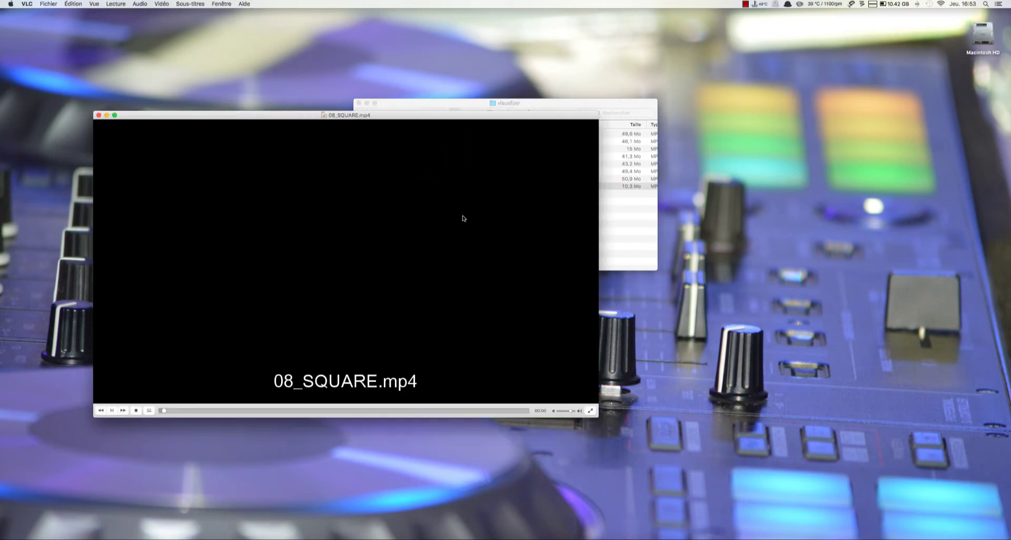
{"action": "key", "text": "super+Down"}
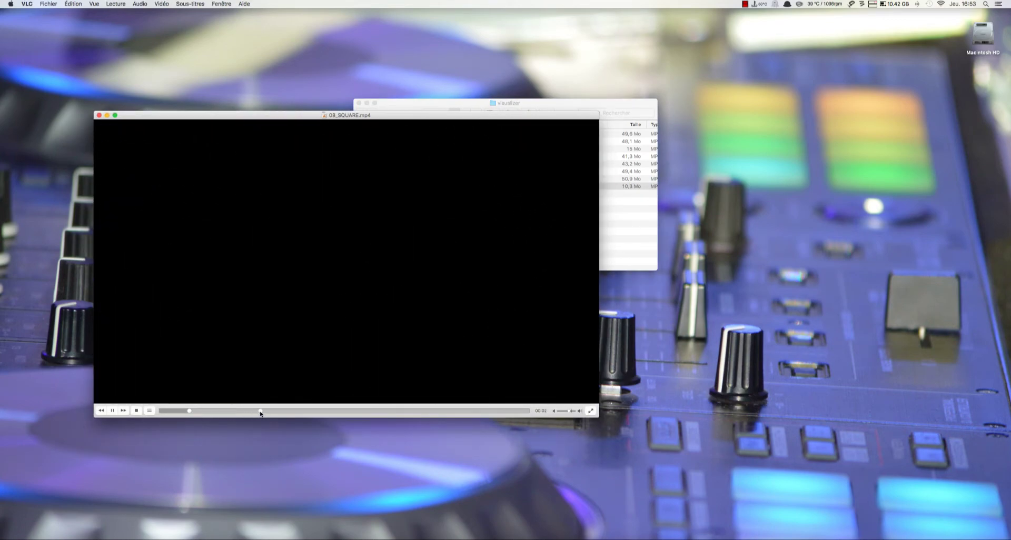
{"action": "key", "text": "super+w"}
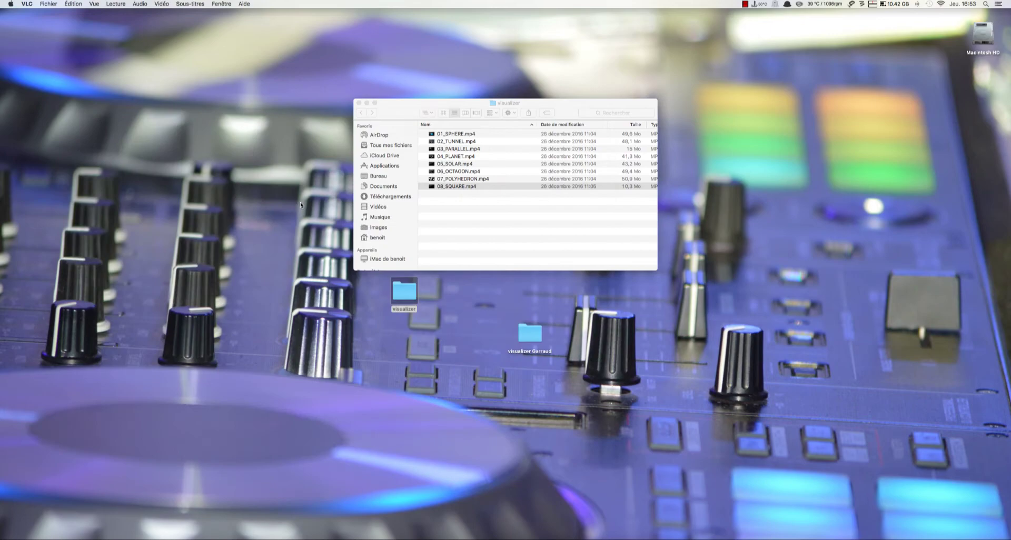
- Preview 06_OCTAGON.mp4 in VLC and close the player
{"action": "left_click", "coordinate": [474, 172]}
{"action": "key", "text": "super+Down"}
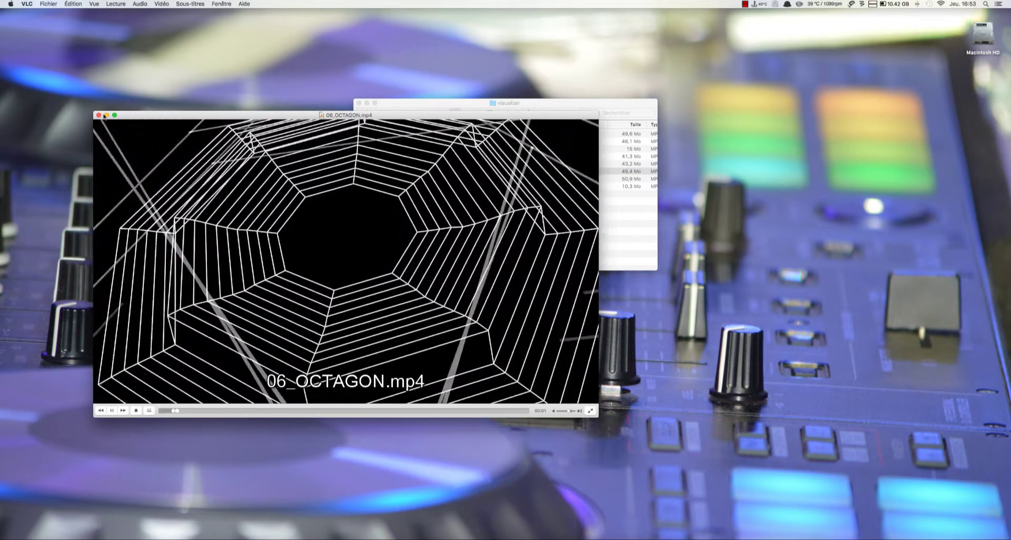
{"action": "left_click", "coordinate": [100, 116]}
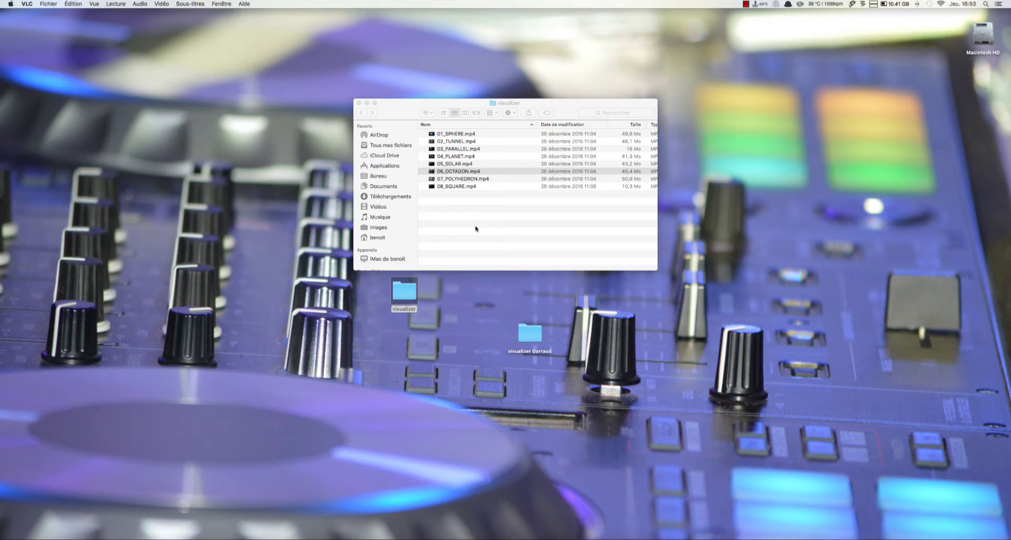
- Move the visualizer window aside and open the PioneerDJ folder from Vidéos in a second Finder window
{"action": "left_click_drag", "start_coordinate": [424, 104], "coordinate": [295, 148]}
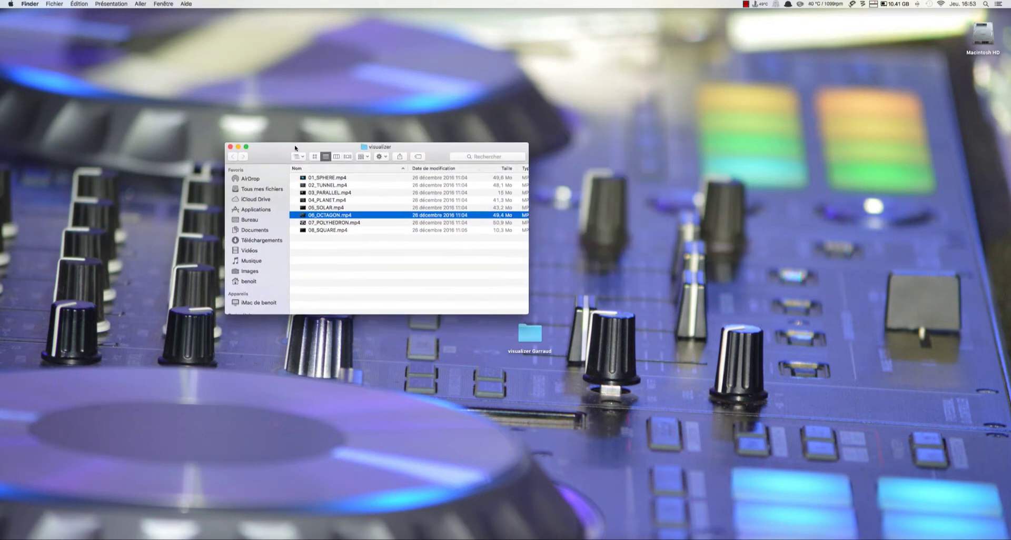
{"action": "double_click", "coordinate": [988, 36]}
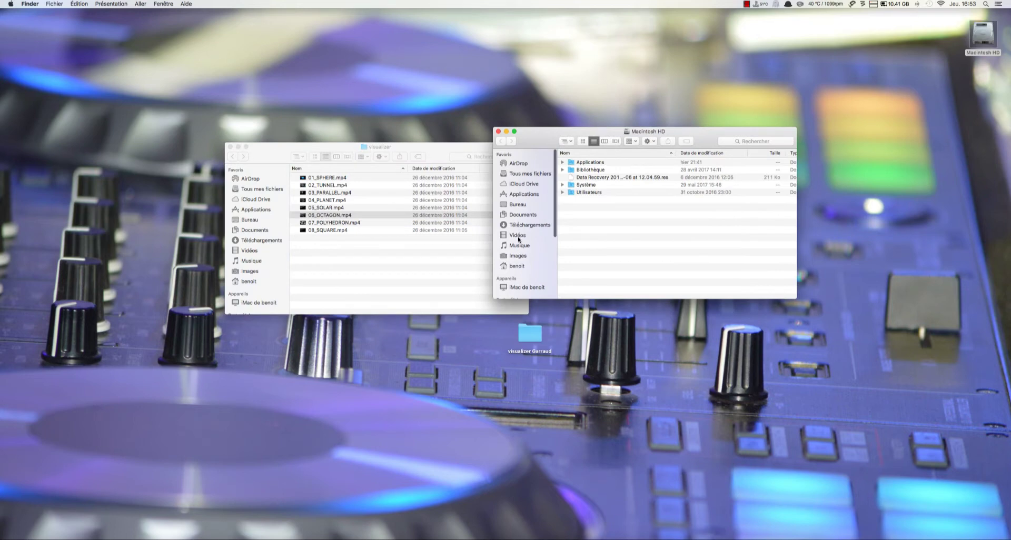
{"action": "left_click", "coordinate": [517, 237]}
{"action": "double_click", "coordinate": [653, 217]}
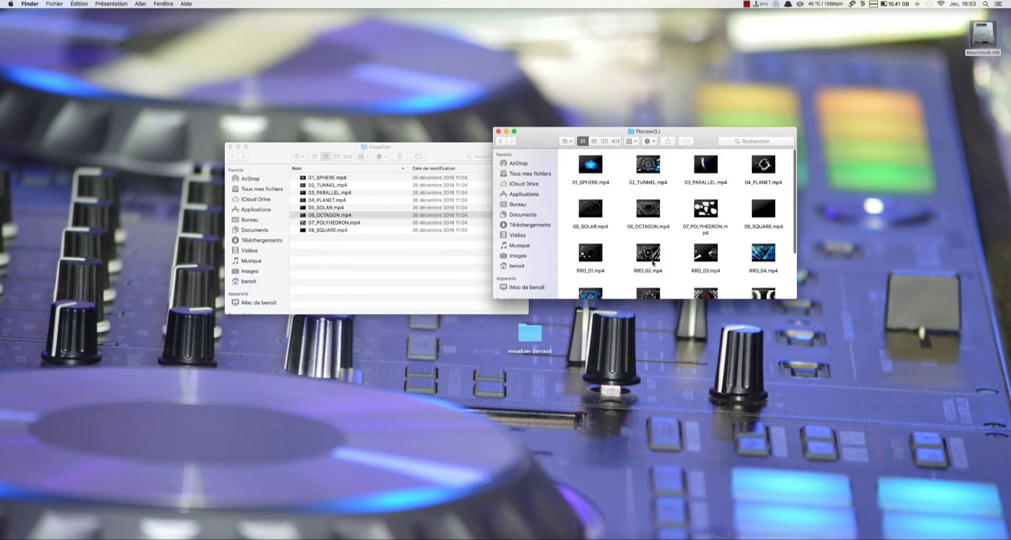
- Tile the PioneerDJ window to half the screen and place the visualizer window beside it
{"action": "left_click", "coordinate": [566, 141]}
{"action": "left_click", "coordinate": [595, 161]}
{"action": "left_click_drag", "start_coordinate": [567, 131], "coordinate": [1009, 163]}
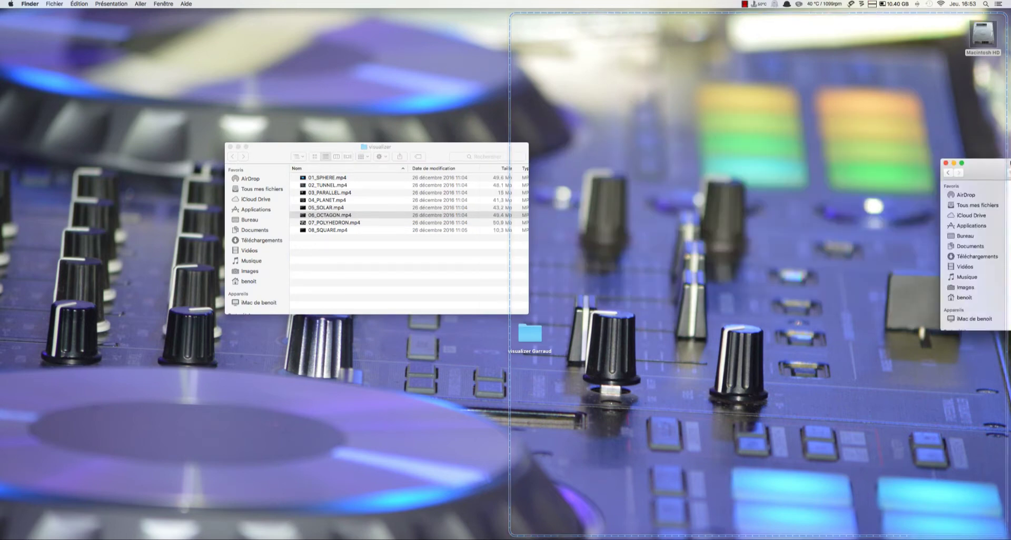
{"action": "left_click_drag", "start_coordinate": [387, 155], "coordinate": [322, 150]}
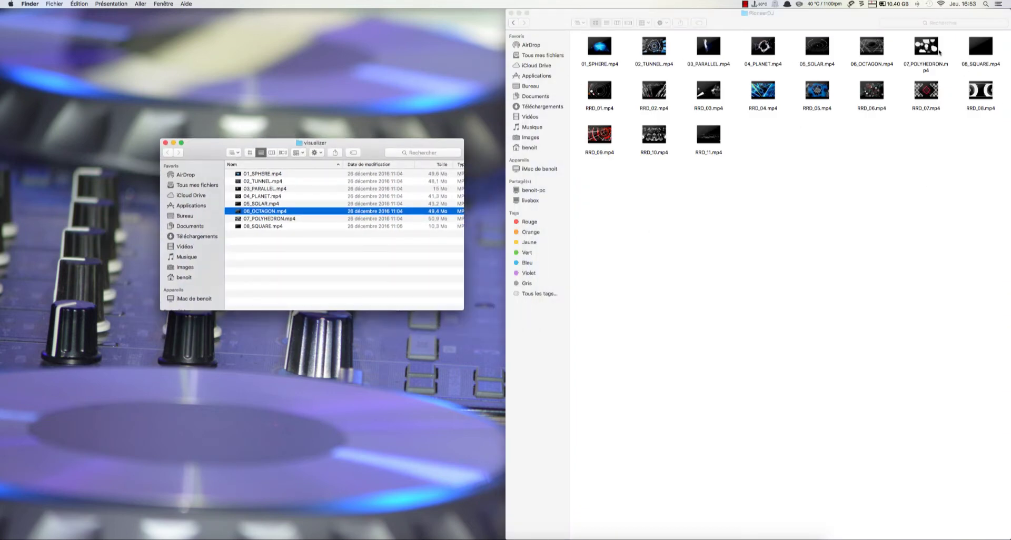
- Select the numbered sample clips and then the RRD clips in the PioneerDJ folder to point them out, and close both Finder windows
{"action": "left_click_drag", "start_coordinate": [998, 53], "coordinate": [581, 57]}
{"action": "left_click", "coordinate": [827, 358]}
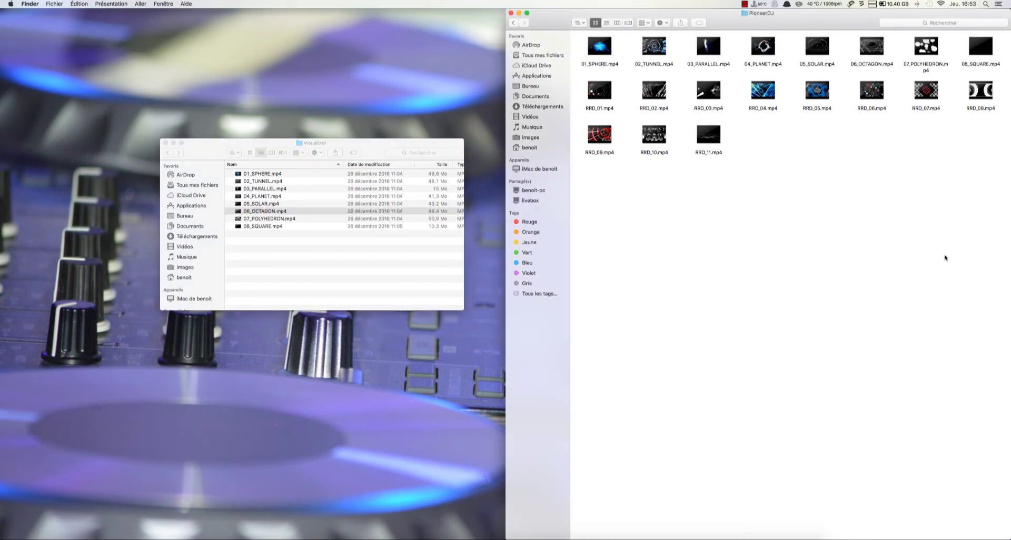
{"action": "left_click_drag", "start_coordinate": [1000, 90], "coordinate": [598, 169]}
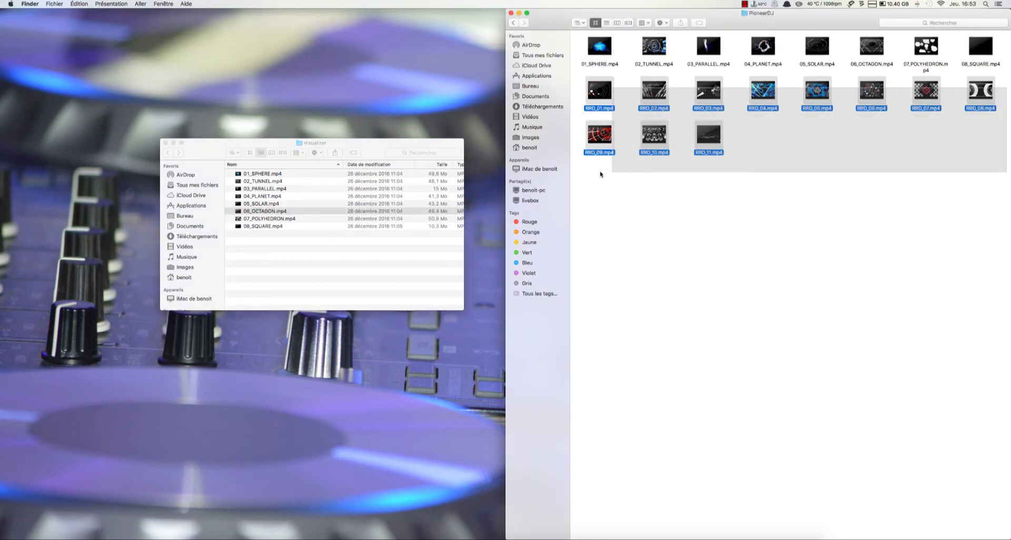
{"action": "left_click", "coordinate": [704, 256]}
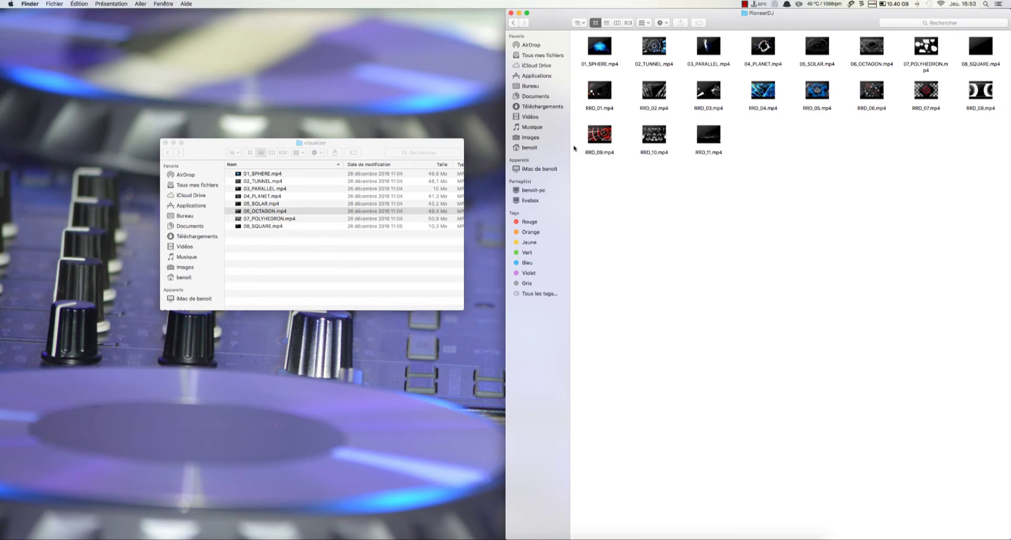
{"action": "left_click", "coordinate": [165, 143]}
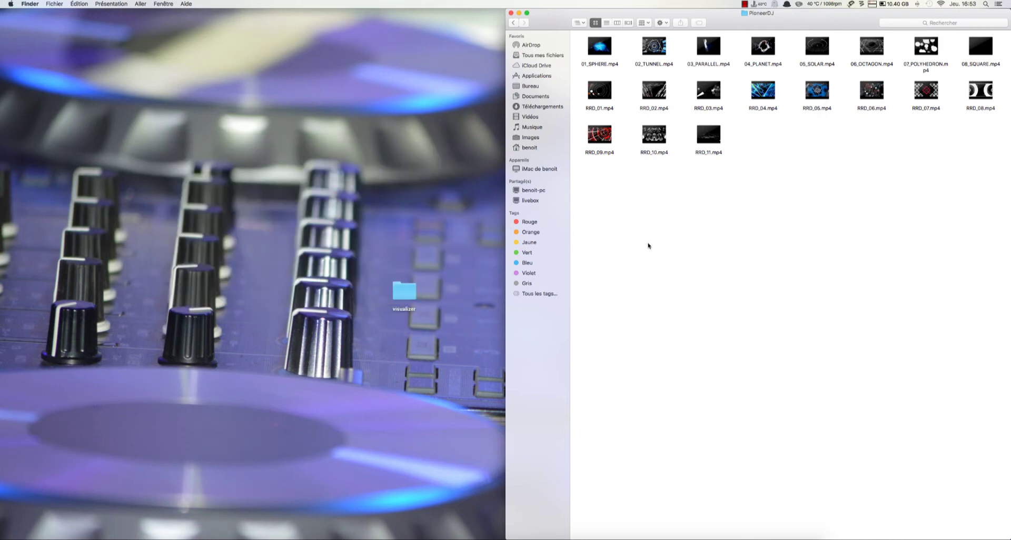
{"action": "left_click", "coordinate": [510, 13]}
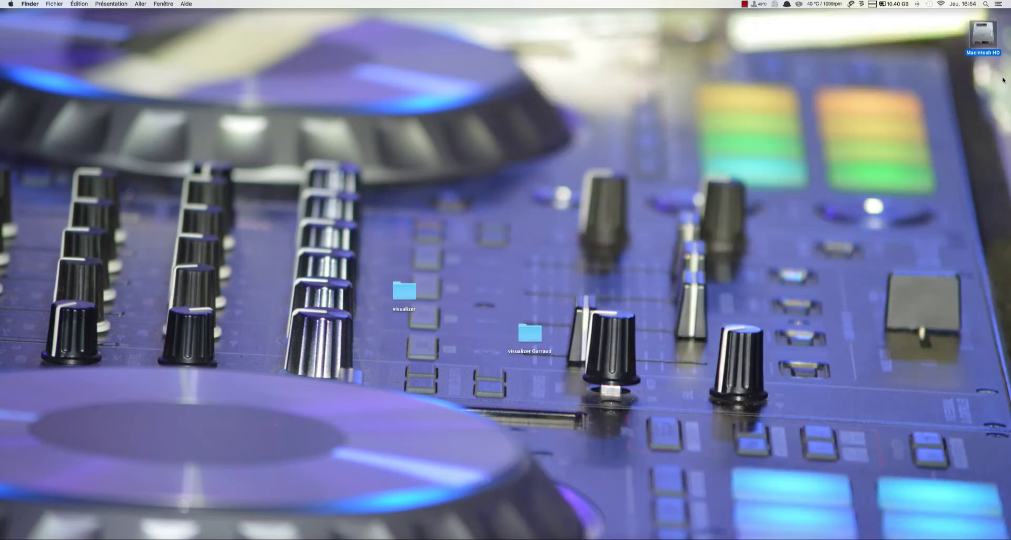
- Open the PioneerDJ folder inside Vidéos from Macintosh HD to show its location, and close the window
{"action": "double_click", "coordinate": [979, 33]}
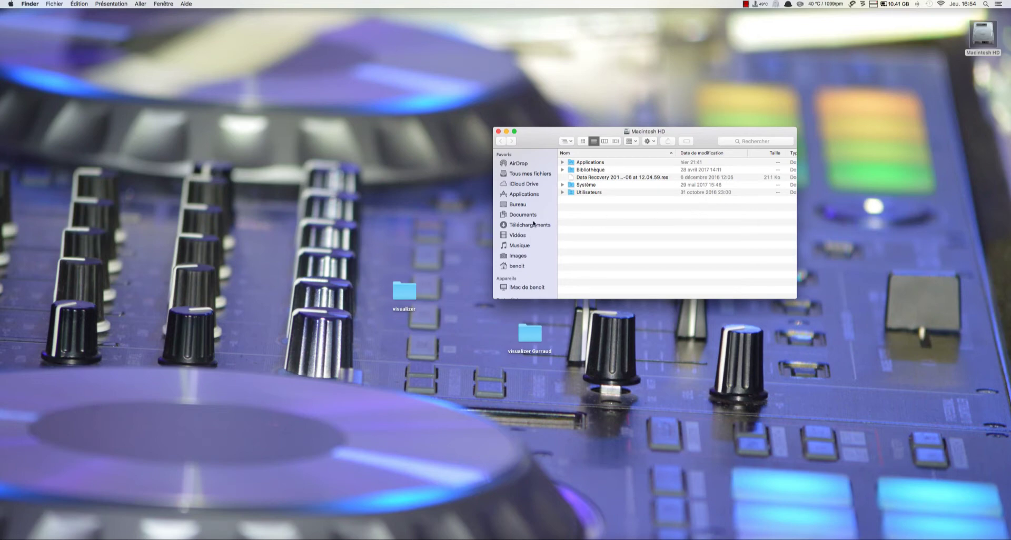
{"action": "left_click", "coordinate": [517, 236]}
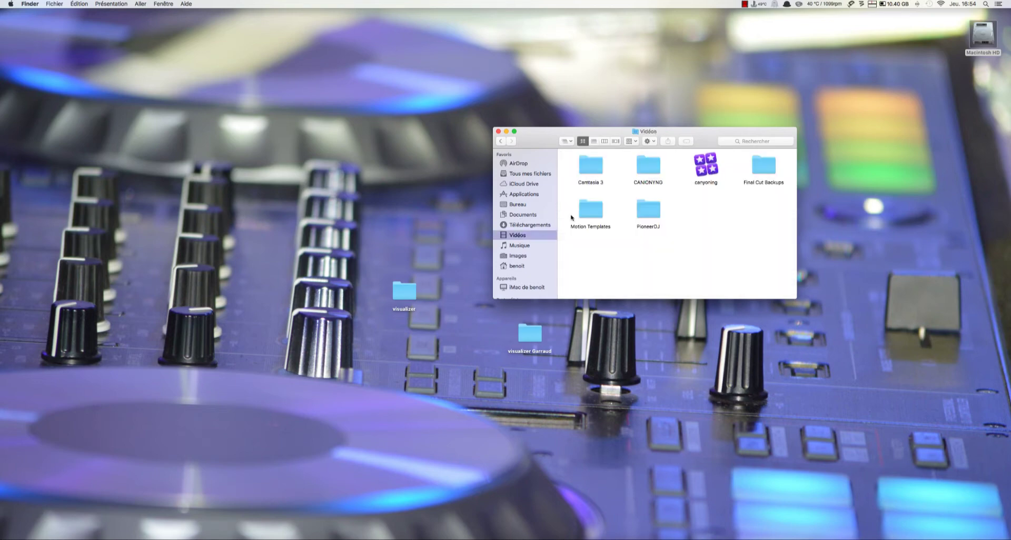
{"action": "left_click", "coordinate": [655, 216]}
{"action": "double_click", "coordinate": [654, 216]}
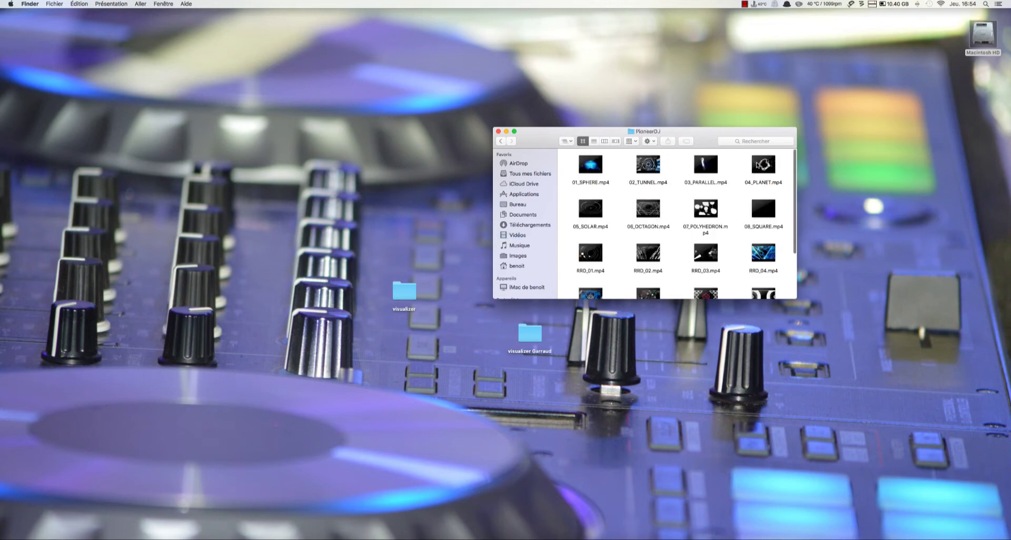
{"action": "left_click", "coordinate": [498, 131]}
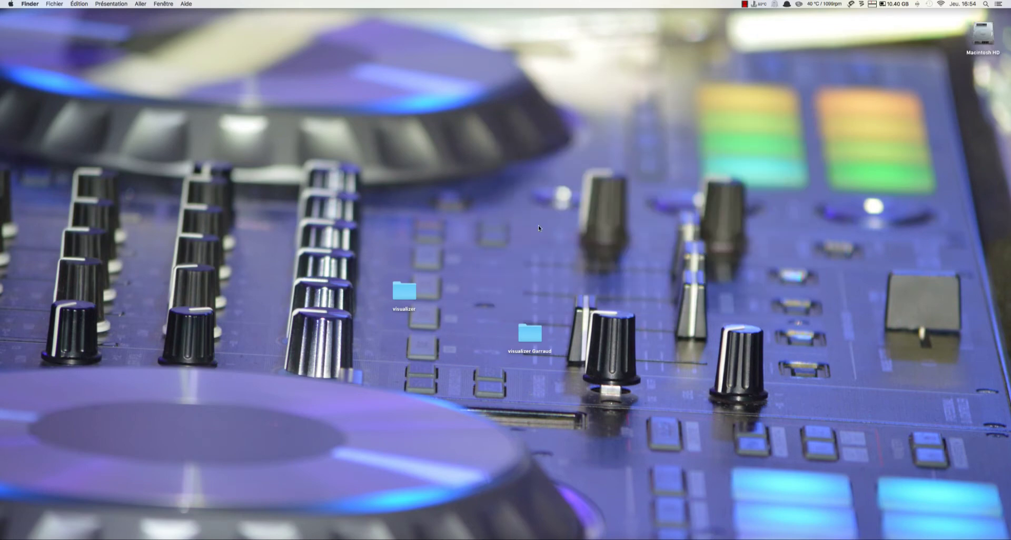
- Switch to rekordbox, set DECK2 and DECK1 to "Ne rien faire" for tracks without video, and shift the Préférences window aside
{"action": "key", "text": "ctrl+Left"}
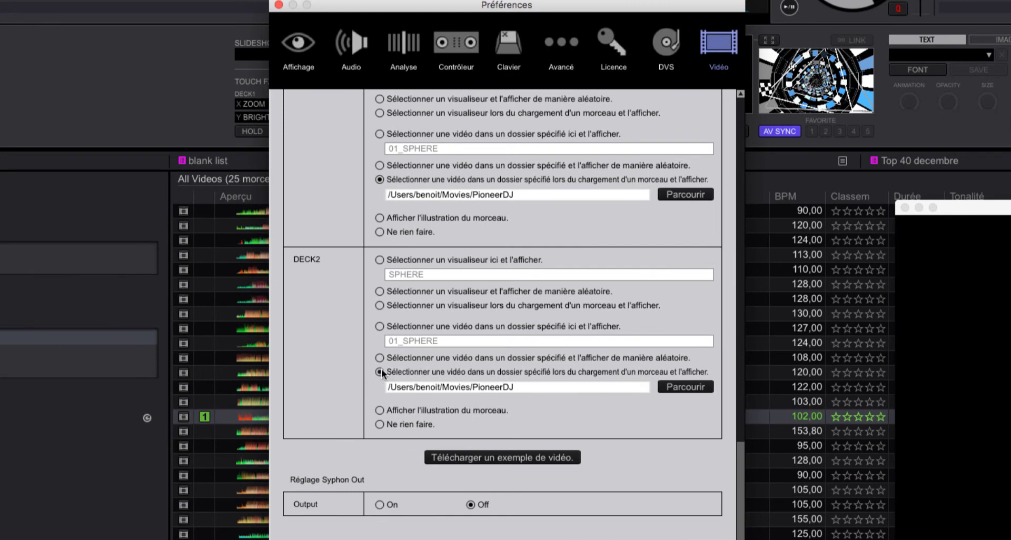
{"action": "left_click", "coordinate": [379, 426]}
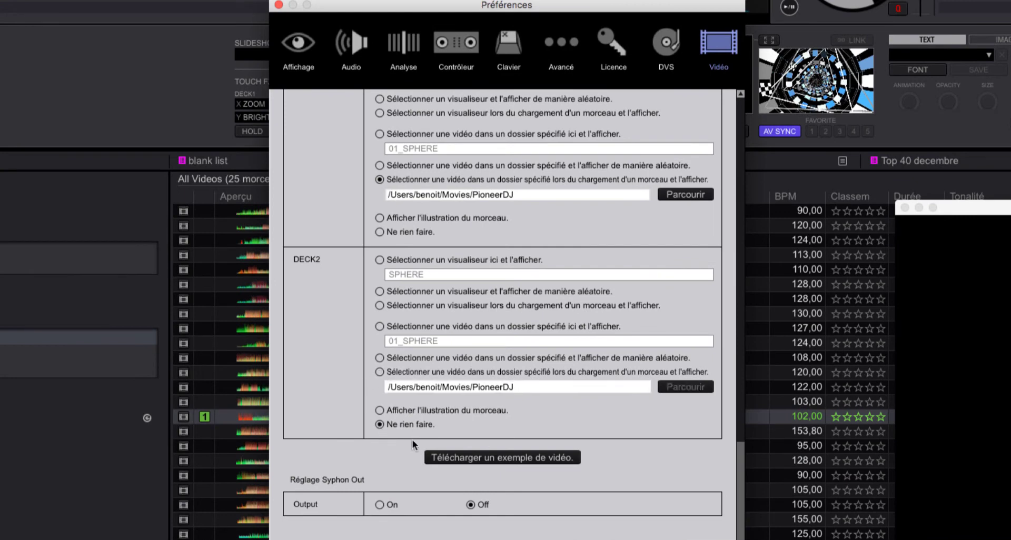
{"action": "left_click", "coordinate": [379, 232]}
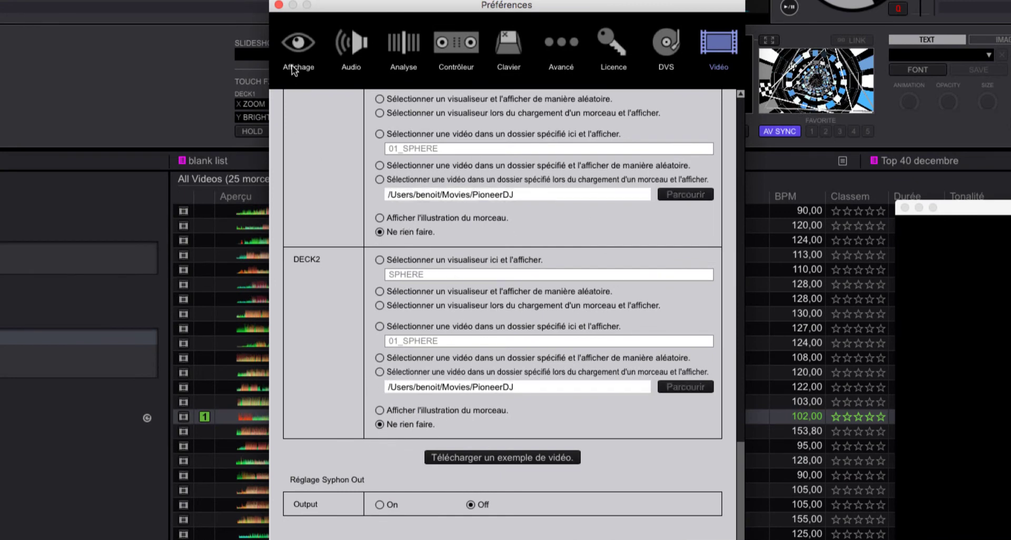
{"action": "left_click_drag", "start_coordinate": [294, 5], "coordinate": [378, 13]}
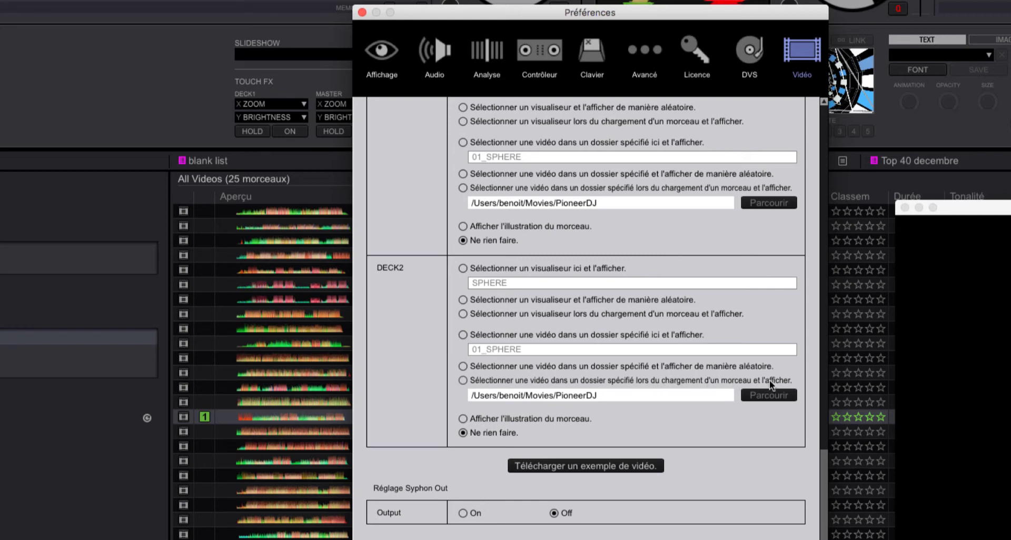
- Set DECK2 and DECK1 to select a video from a specified folder on track load, viewing the PioneerDJ folder and cancelling each browse dialog
{"action": "left_click", "coordinate": [463, 380]}
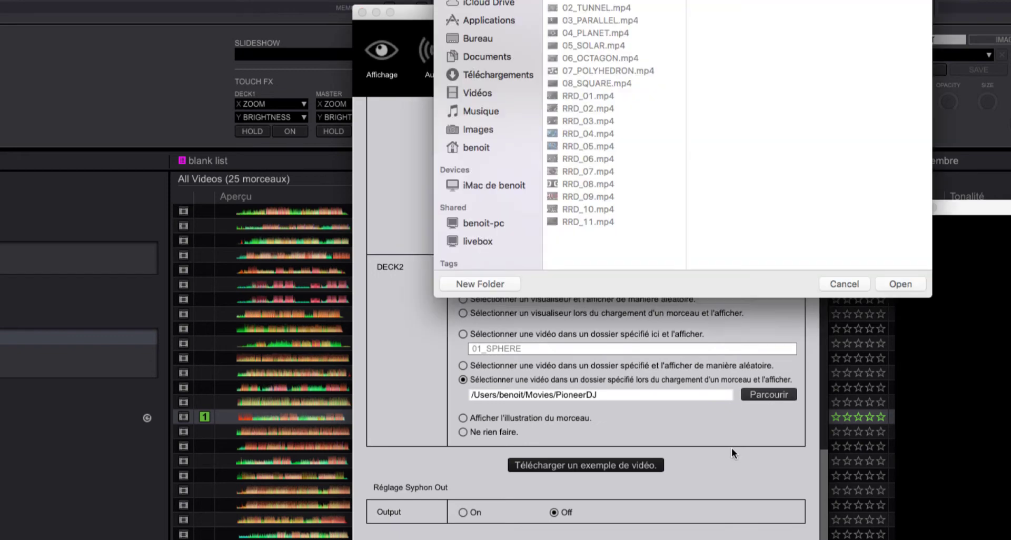
{"action": "left_click", "coordinate": [837, 283]}
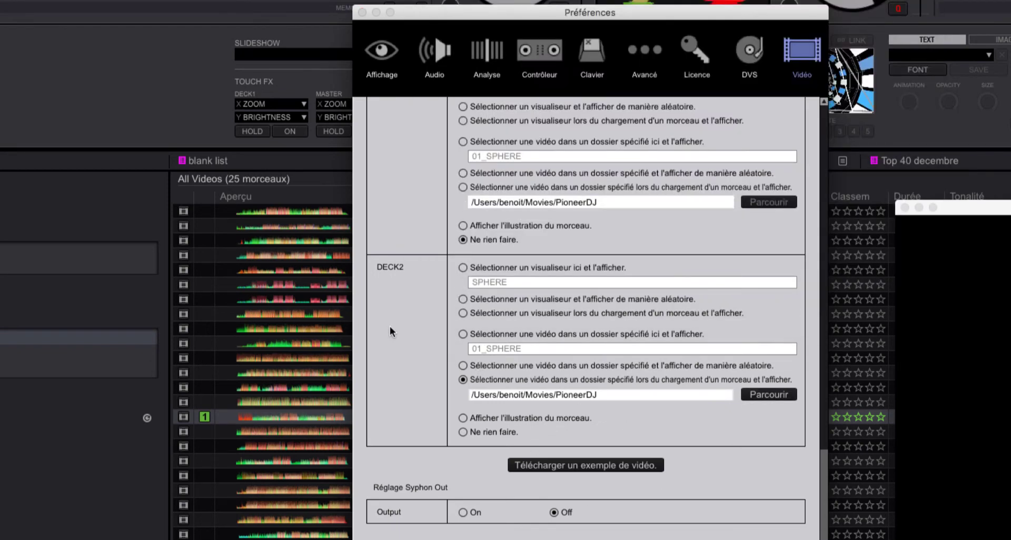
{"action": "scroll", "coordinate": [398, 318], "scroll_direction": "up", "scroll_amount": 3}
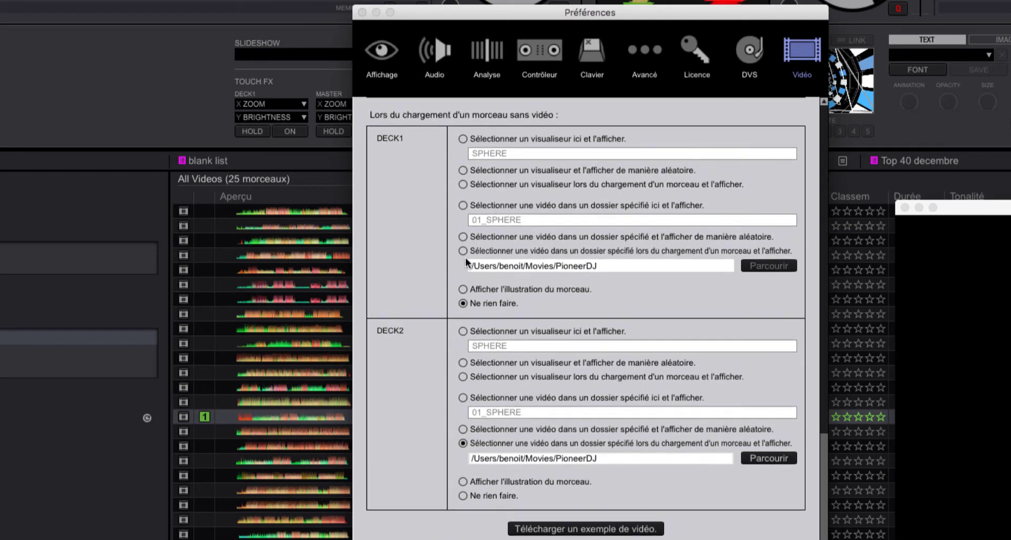
{"action": "left_click", "coordinate": [462, 251]}
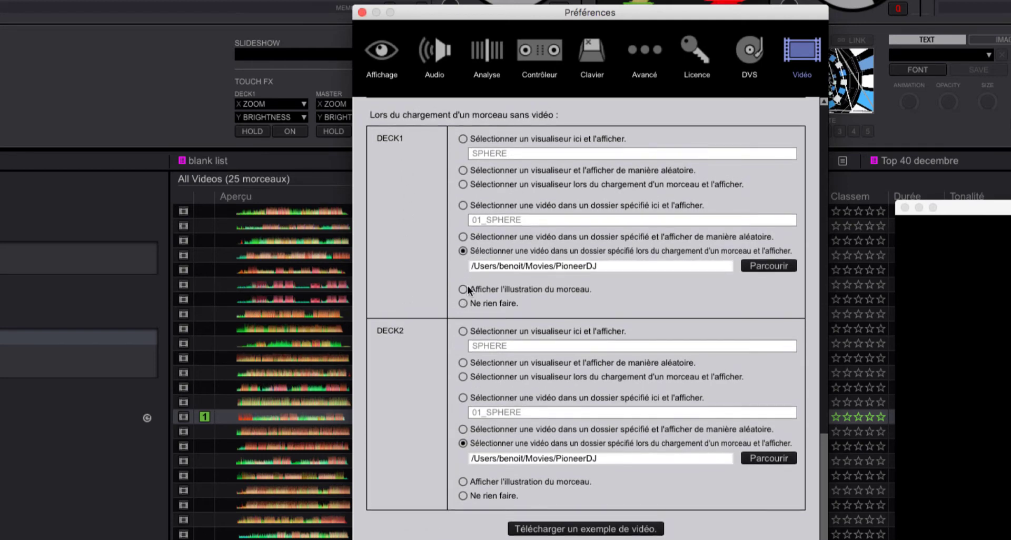
{"action": "left_click", "coordinate": [767, 265]}
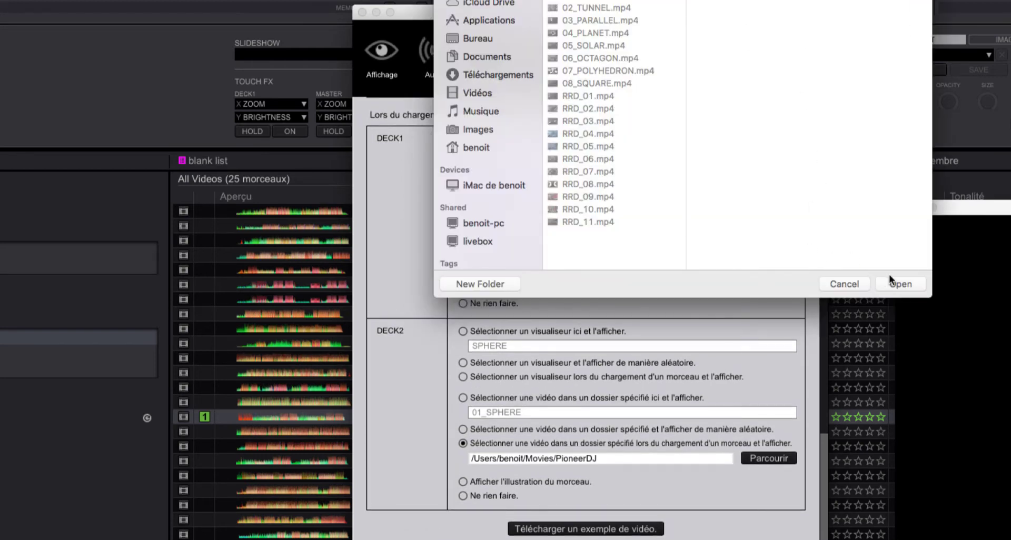
{"action": "left_click", "coordinate": [844, 284]}
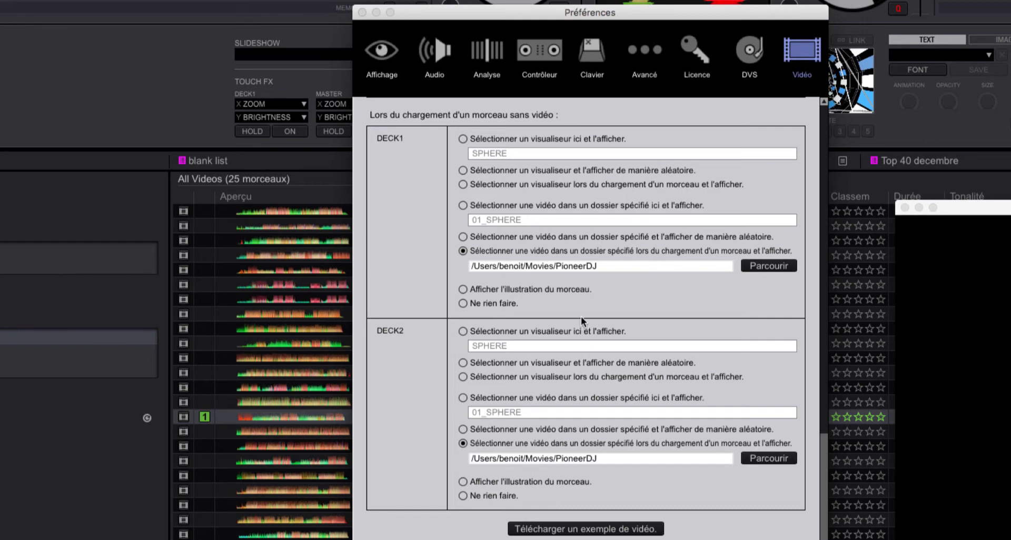
- Switch the Syphon Out output to On and back to Off, and close the preferences
{"action": "scroll", "coordinate": [585, 516], "scroll_direction": "down", "scroll_amount": 5}
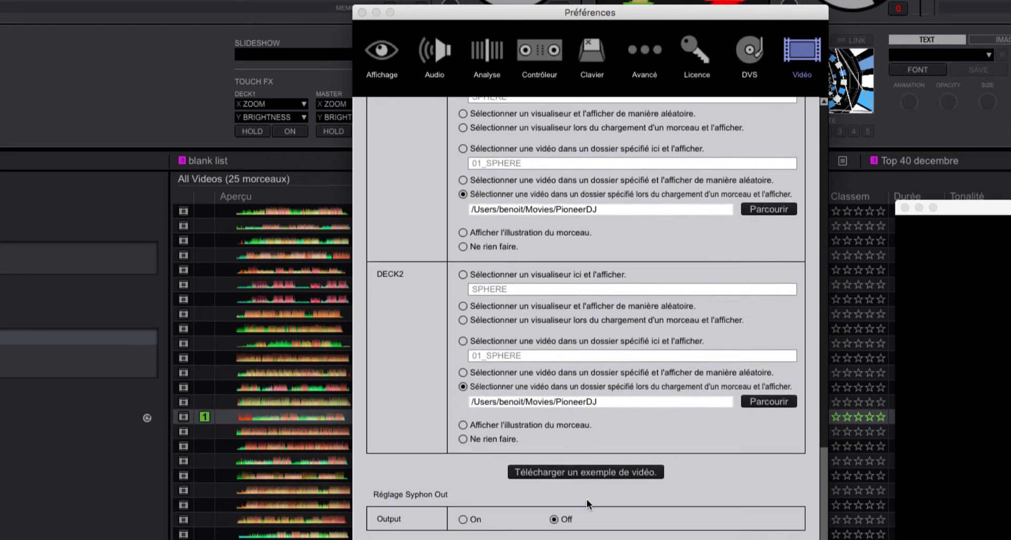
{"action": "scroll", "coordinate": [633, 381], "scroll_direction": "down", "scroll_amount": 1}
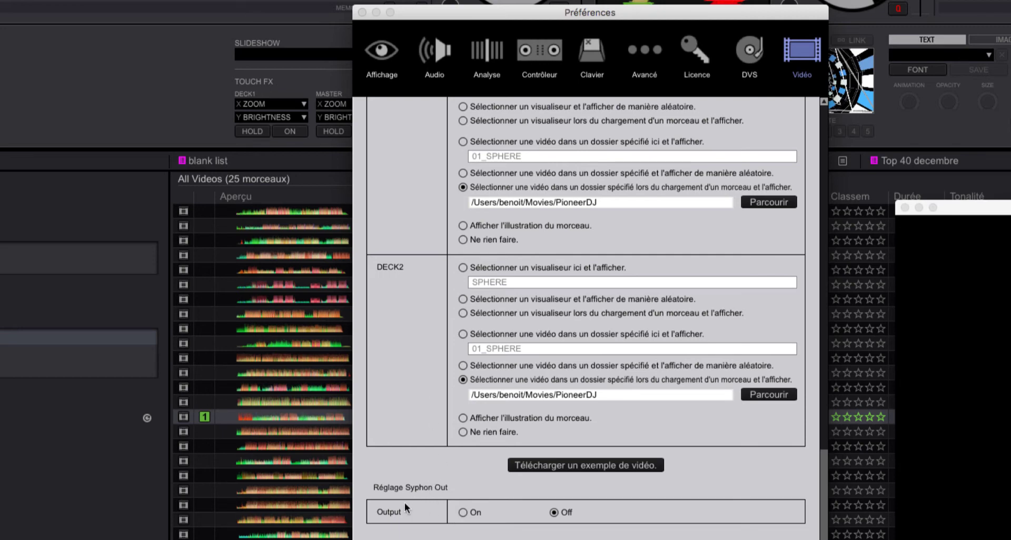
{"action": "left_click", "coordinate": [461, 512]}
{"action": "left_click", "coordinate": [554, 512]}
{"action": "left_click", "coordinate": [362, 12]}
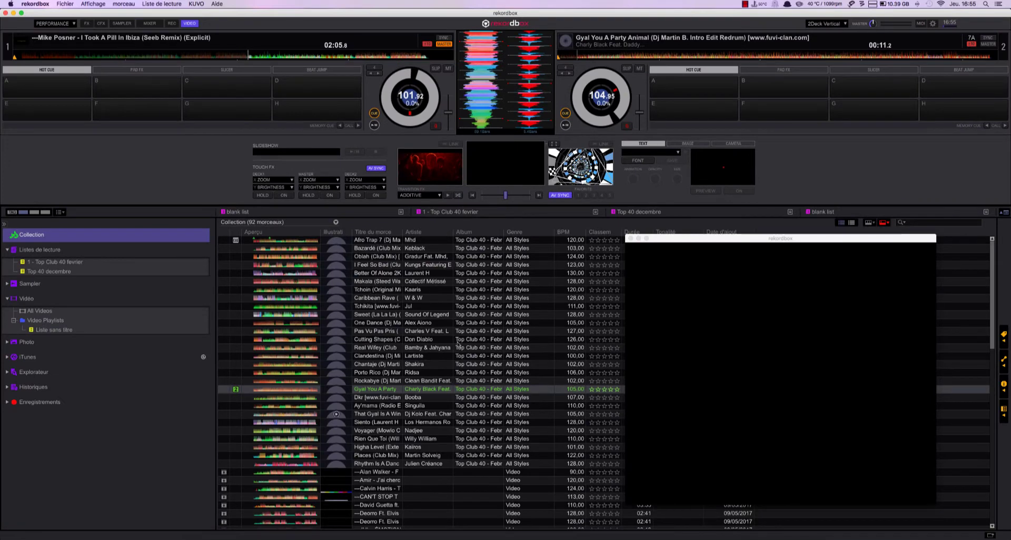
- Load the track Ay'mama (Radio Edit) onto deck 1 with the 03_PARALLEL visualizer and play it
{"action": "left_click", "coordinate": [386, 399]}
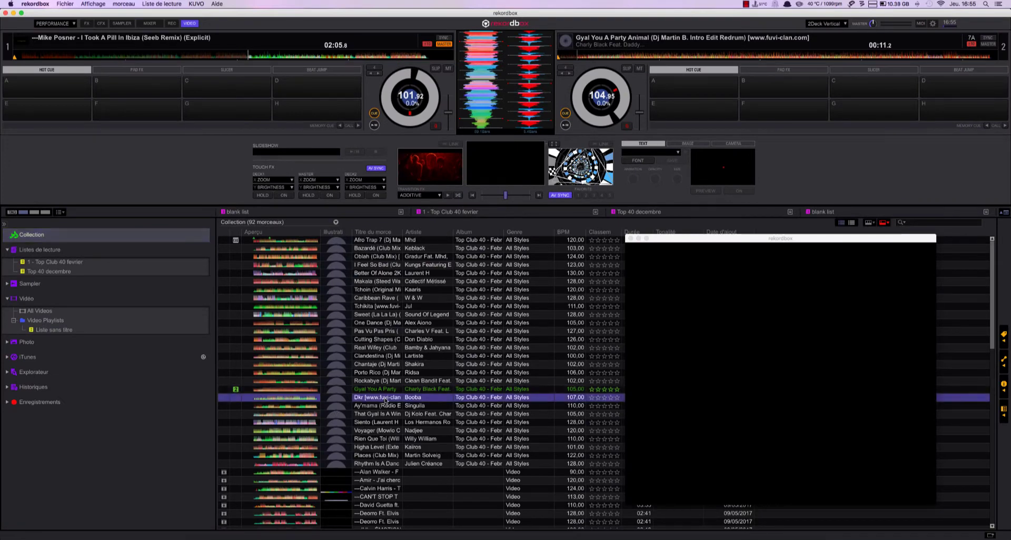
{"action": "right_click", "coordinate": [385, 399]}
{"action": "left_click", "coordinate": [383, 407]}
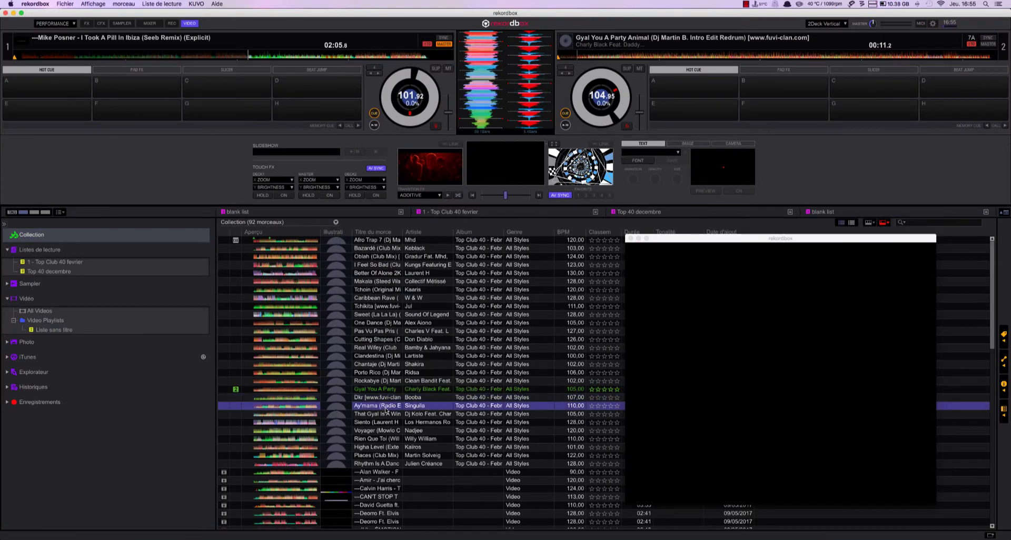
{"action": "left_click_drag", "start_coordinate": [385, 410], "coordinate": [405, 122]}
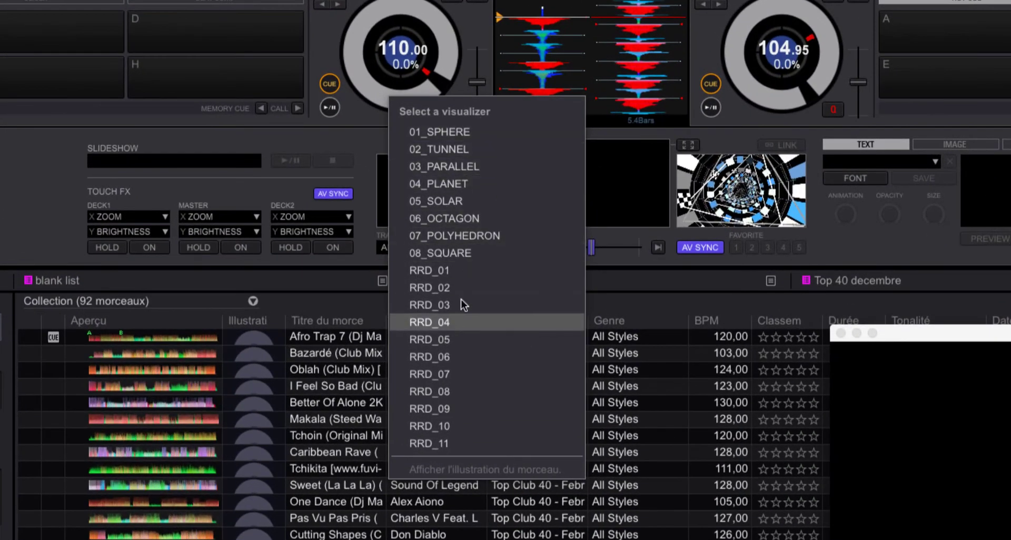
{"action": "left_click", "coordinate": [465, 168]}
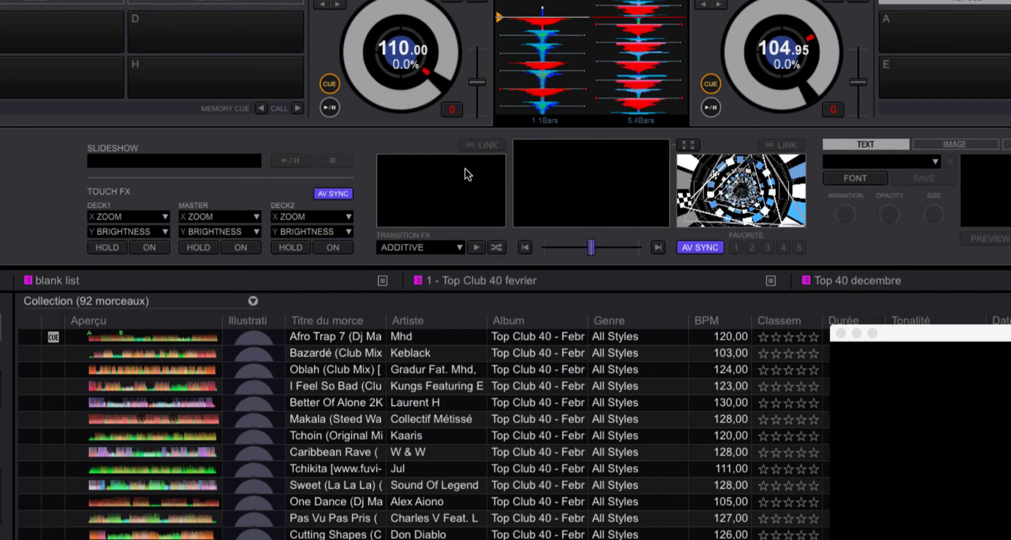
{"action": "left_click", "coordinate": [330, 111]}
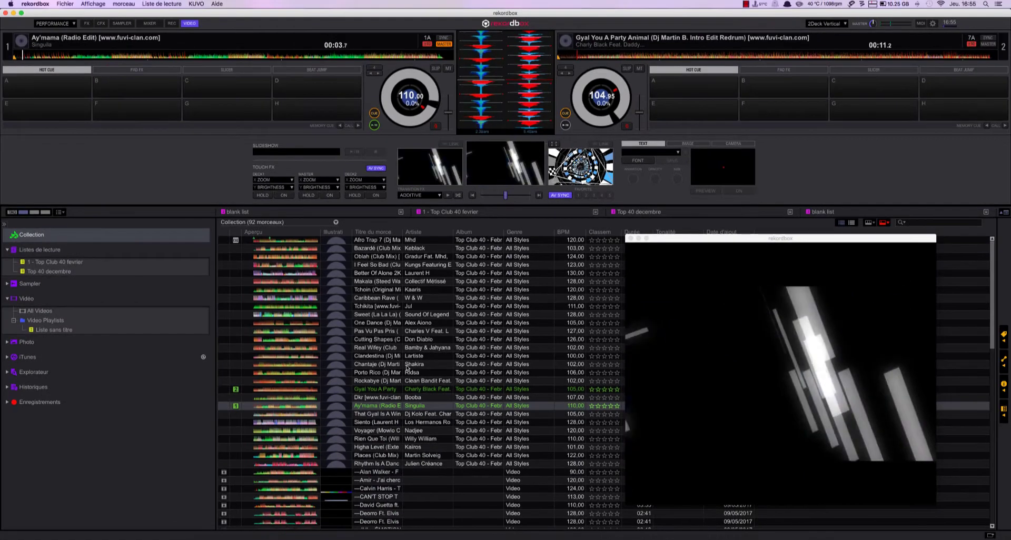
- Load the track Chantaje onto deck 2 with the RRD_03 visualizer and play it
{"action": "left_click_drag", "start_coordinate": [377, 363], "coordinate": [567, 117]}
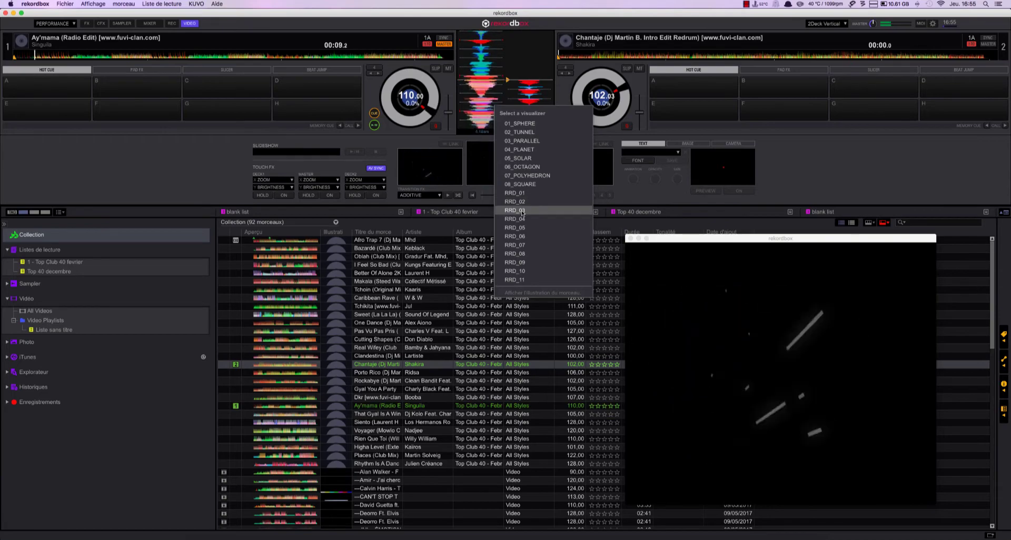
{"action": "left_click", "coordinate": [515, 210]}
{"action": "left_click", "coordinate": [565, 125]}
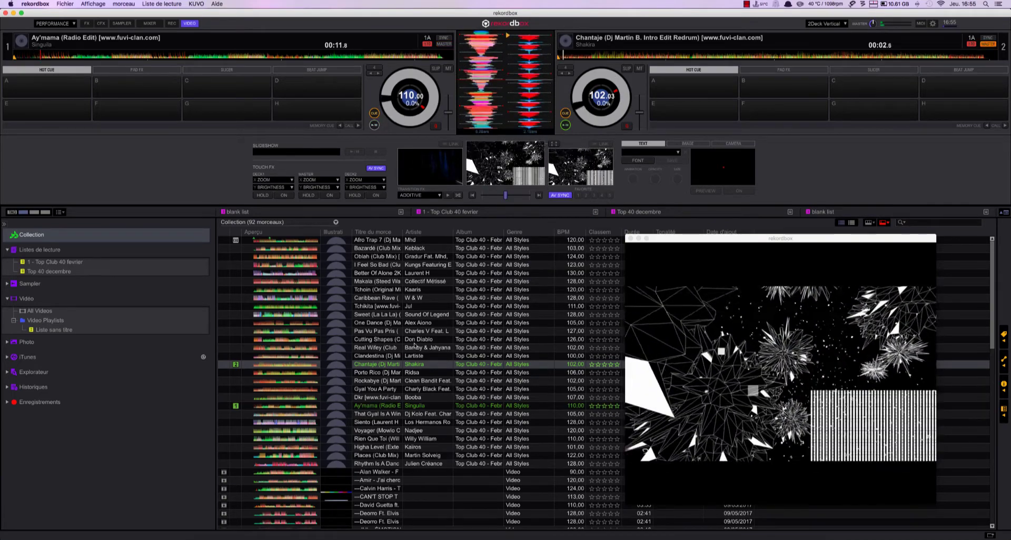
- Load the video track "J'ai cherché (Clip officiel)" onto deck 1 and pause deck 2
{"action": "left_click", "coordinate": [391, 481]}
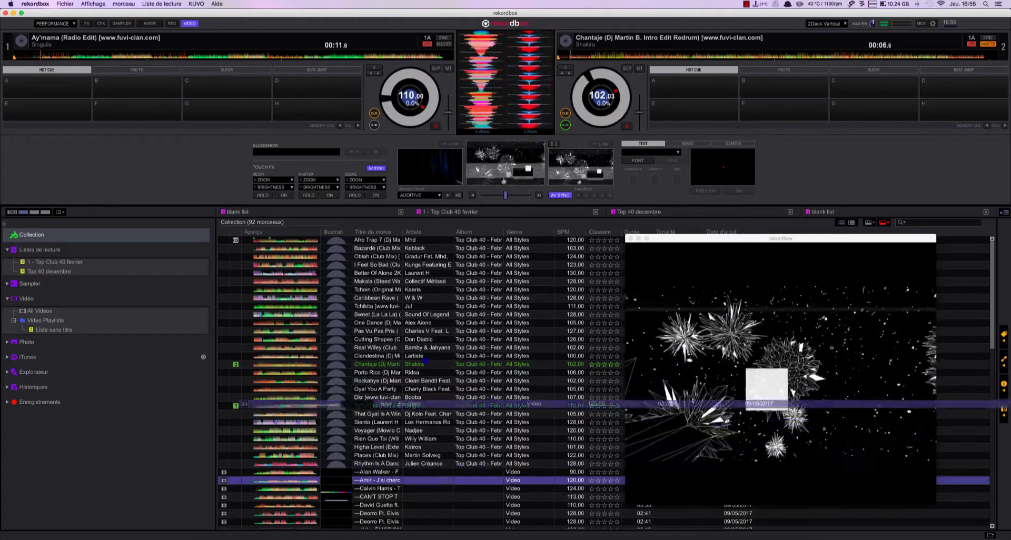
{"action": "left_click_drag", "start_coordinate": [391, 481], "coordinate": [329, 97]}
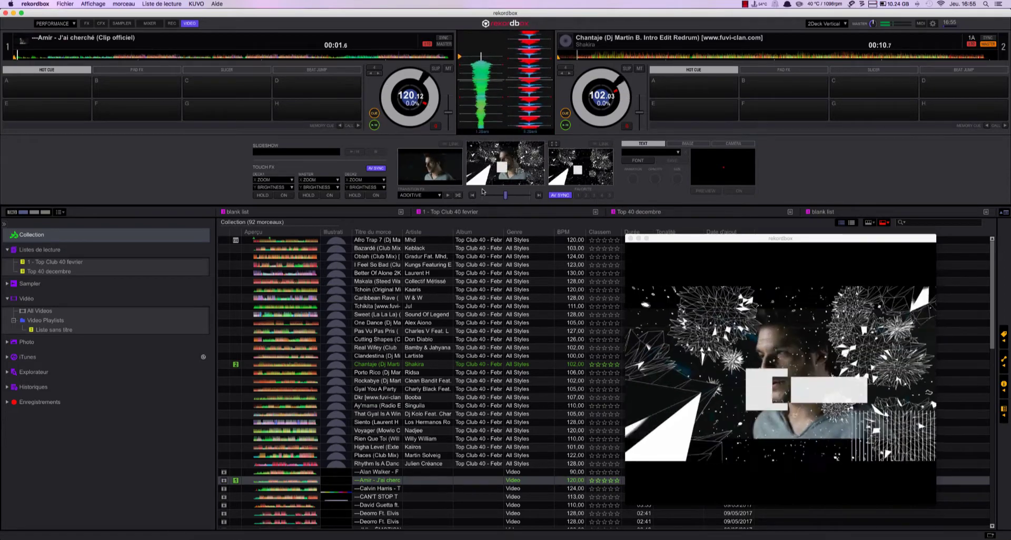
{"action": "left_click", "coordinate": [564, 126]}
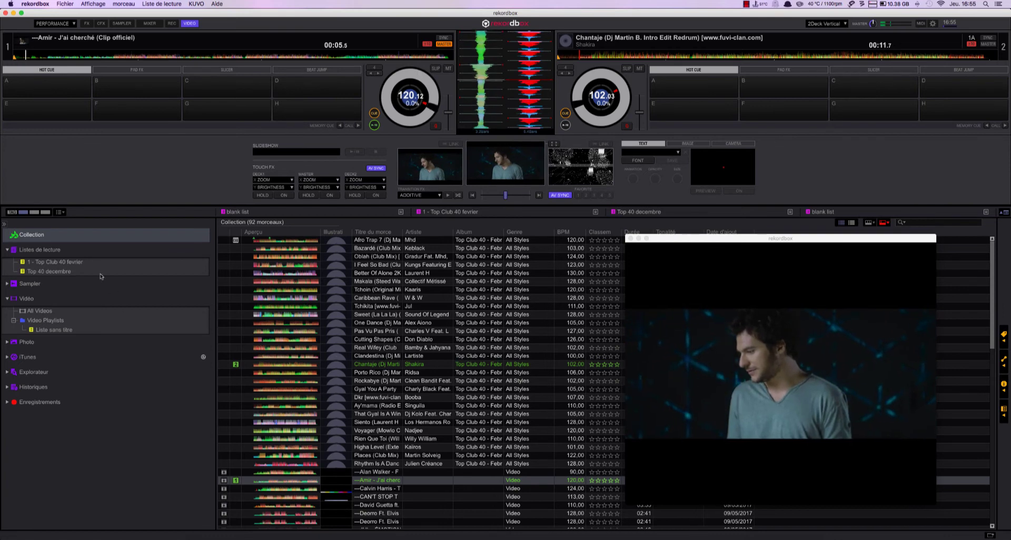
- Load Caribbean Rave (Club Mix) onto deck 2 with a visualizer clip, play it, and move the video output window slightly up
{"action": "left_click_drag", "start_coordinate": [369, 298], "coordinate": [619, 114]}
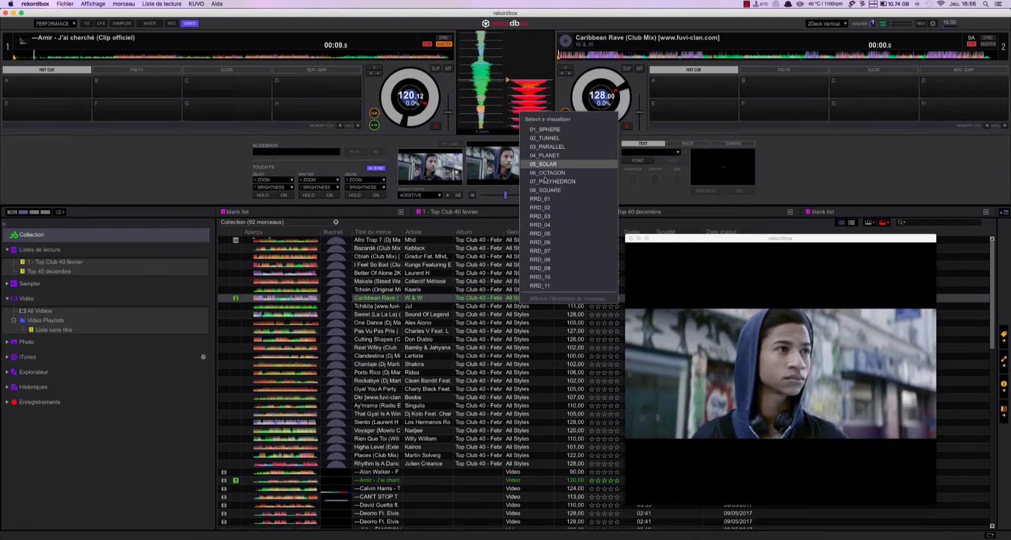
{"action": "left_click", "coordinate": [556, 198]}
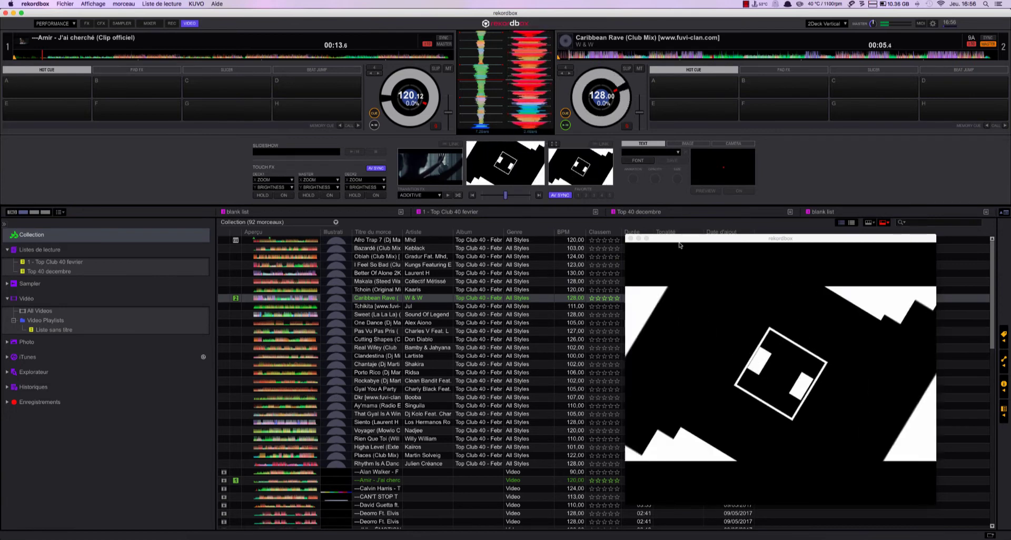
{"action": "left_click_drag", "start_coordinate": [653, 239], "coordinate": [663, 221]}
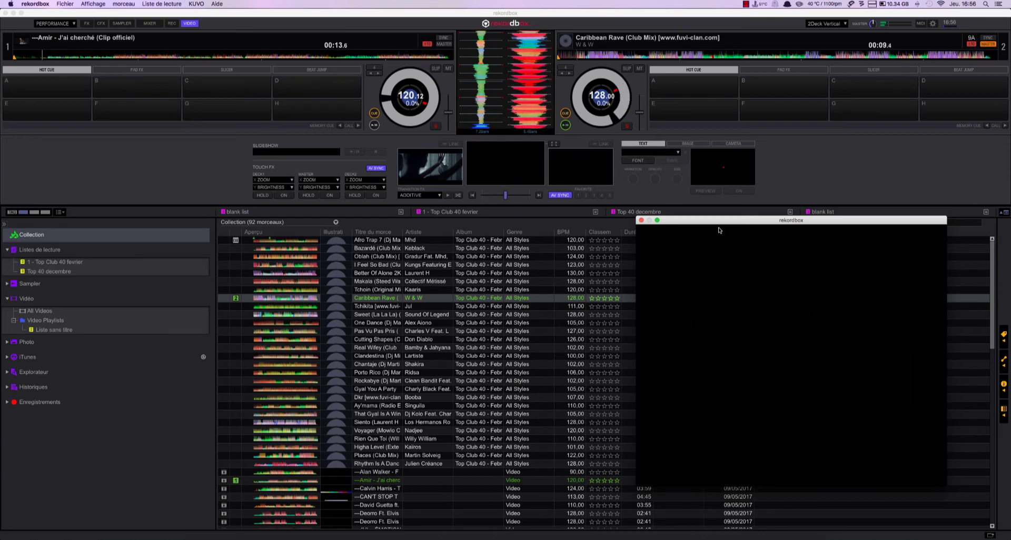
- Close the floating video output window, view the master video output full screen, and leave full-screen mode
{"action": "left_click_drag", "start_coordinate": [717, 226], "coordinate": [713, 223]}
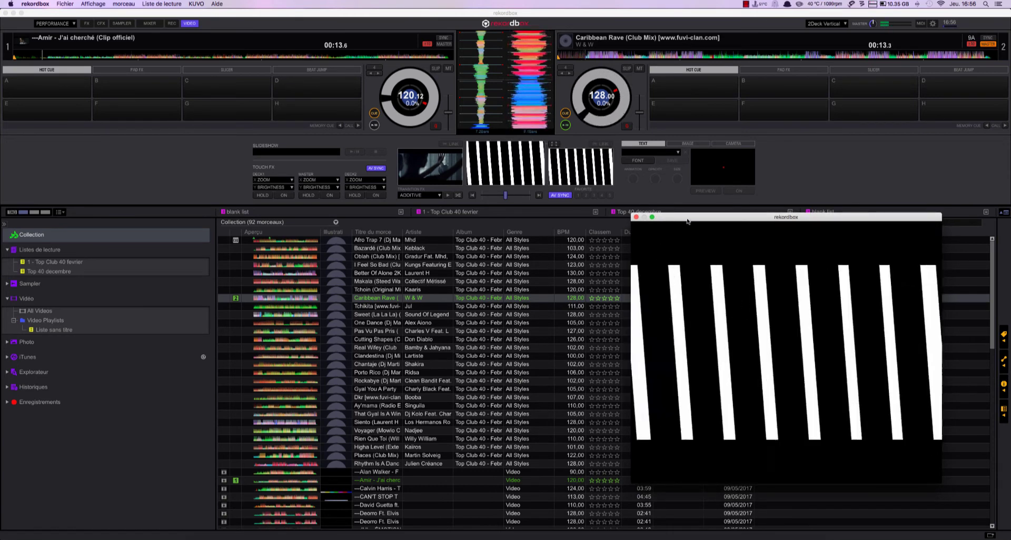
{"action": "left_click", "coordinate": [635, 218]}
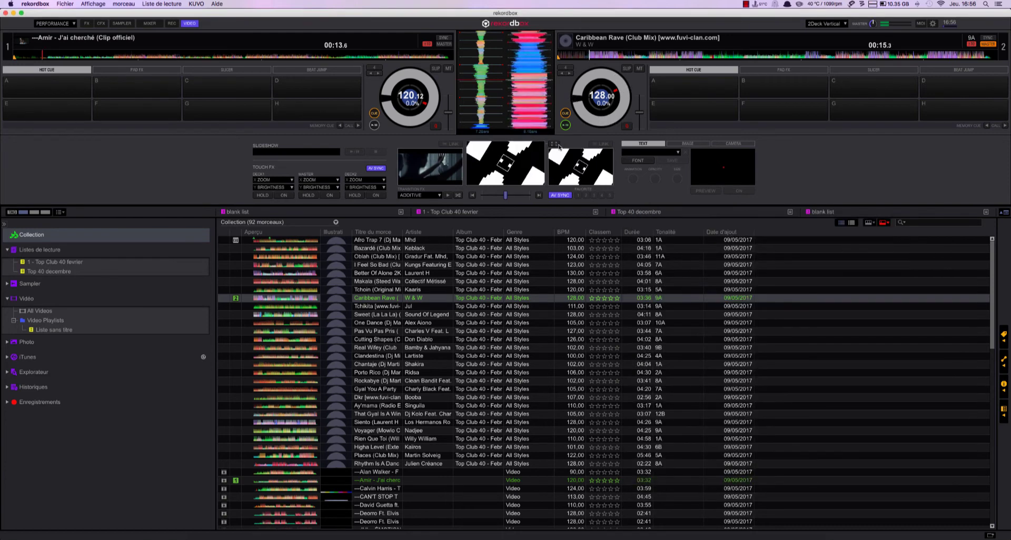
{"action": "left_click", "coordinate": [555, 145]}
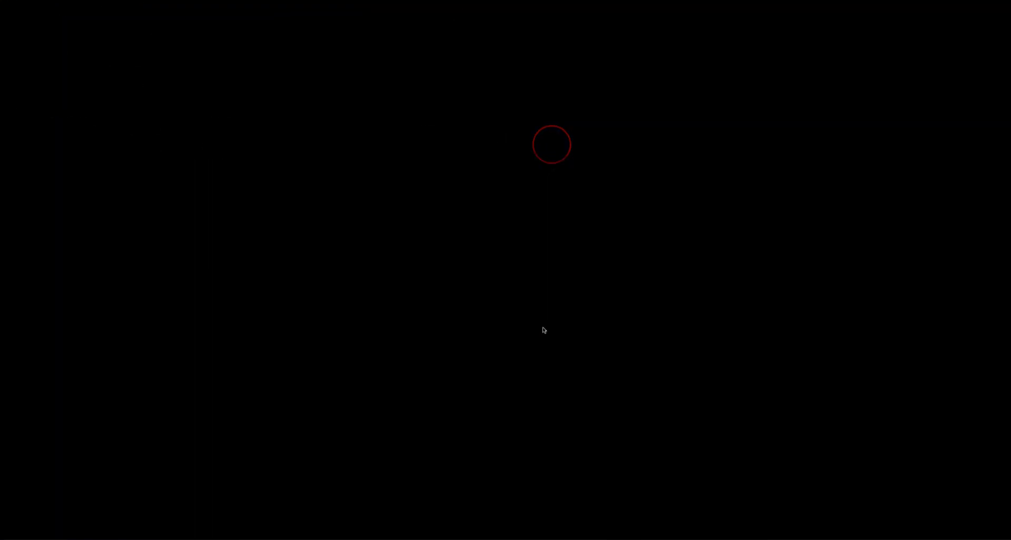
{"action": "key", "text": "Escape"}
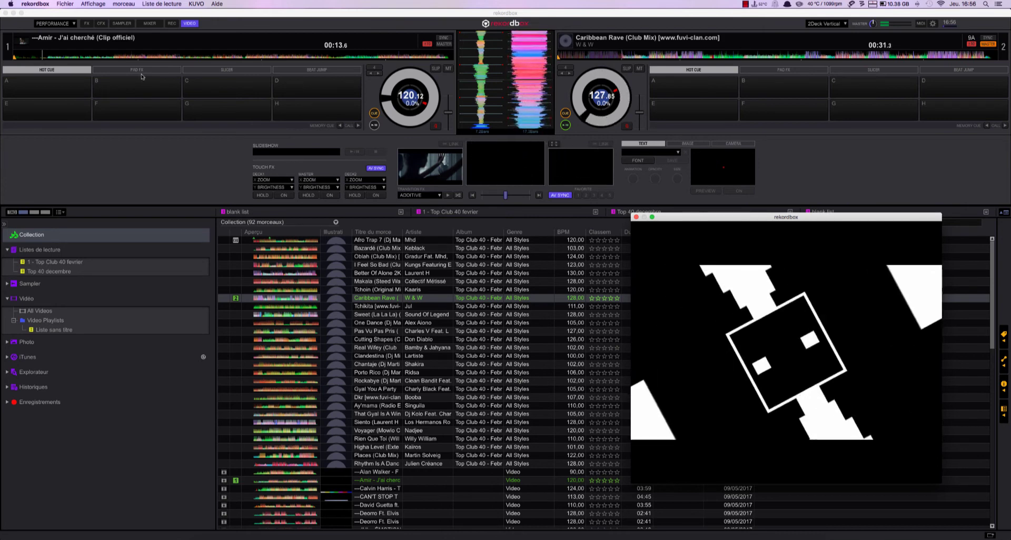
- Check the Mac's graphics card memory in the About This Mac overview, dismiss it, and close the rekordbox video output window
{"action": "left_click", "coordinate": [11, 4]}
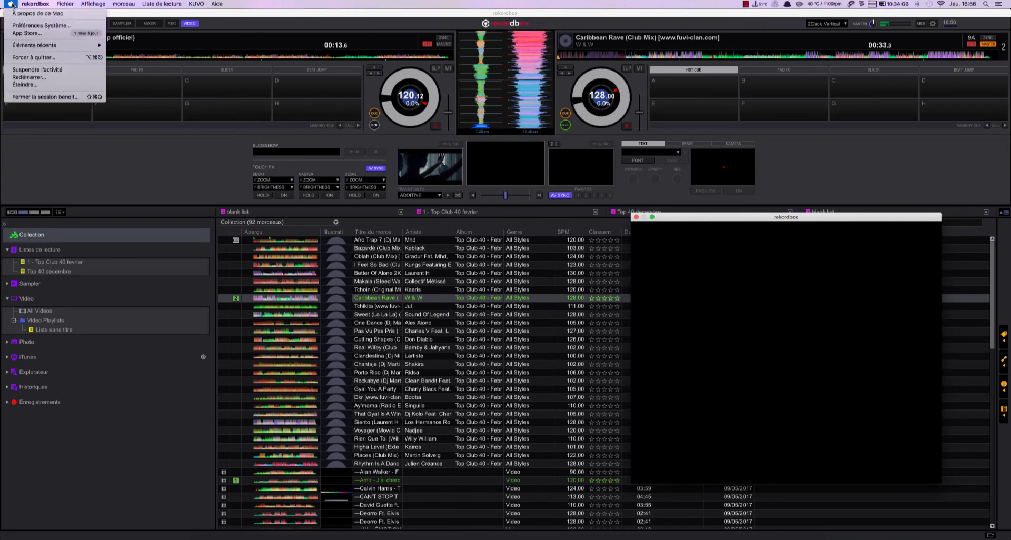
{"action": "left_click", "coordinate": [31, 13]}
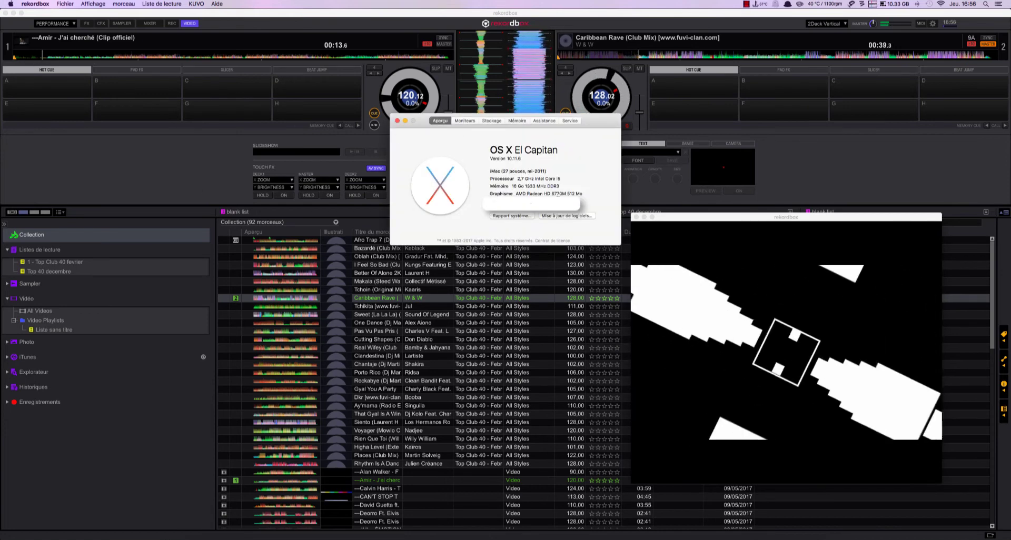
{"action": "left_click_drag", "start_coordinate": [565, 194], "coordinate": [576, 193]}
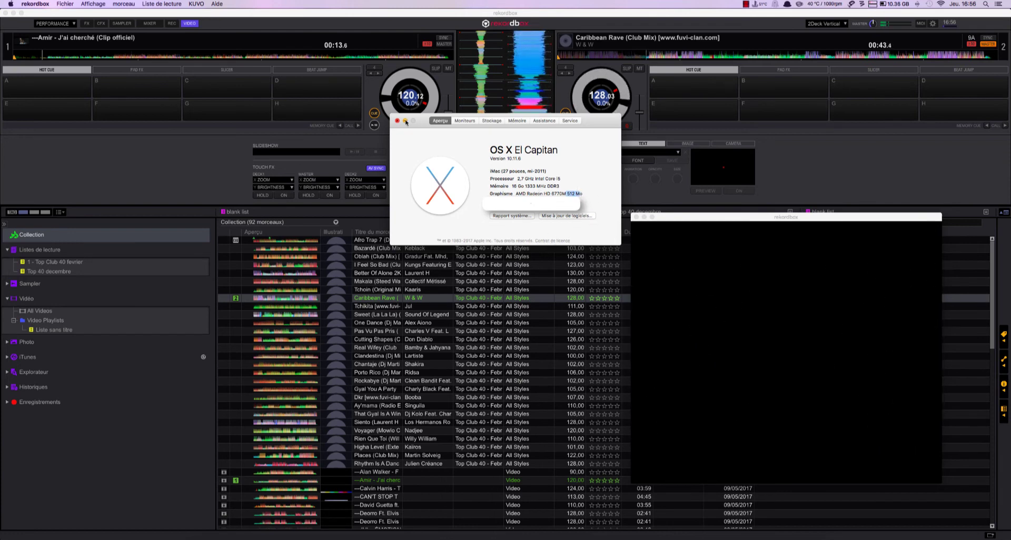
{"action": "left_click", "coordinate": [536, 294]}
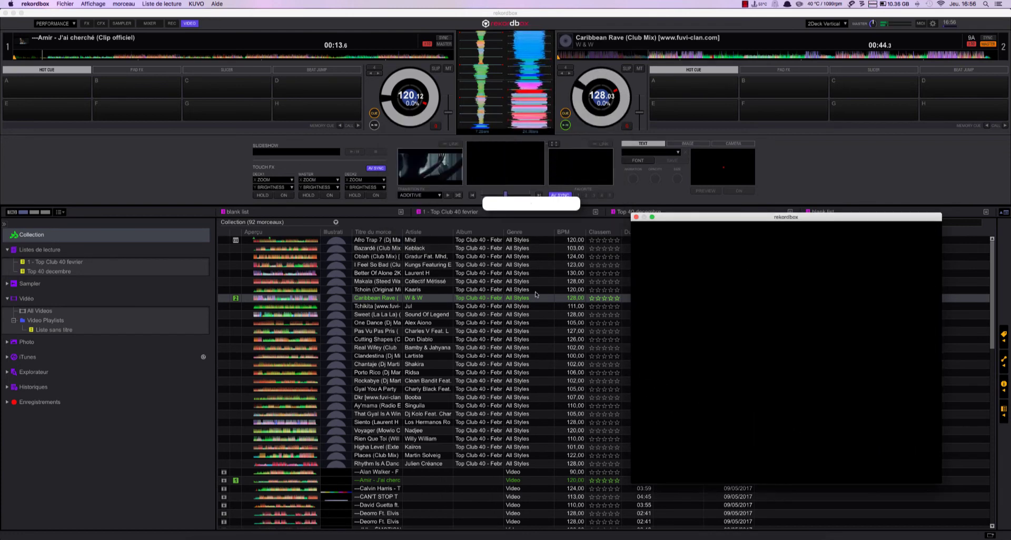
{"action": "left_click", "coordinate": [636, 217]}
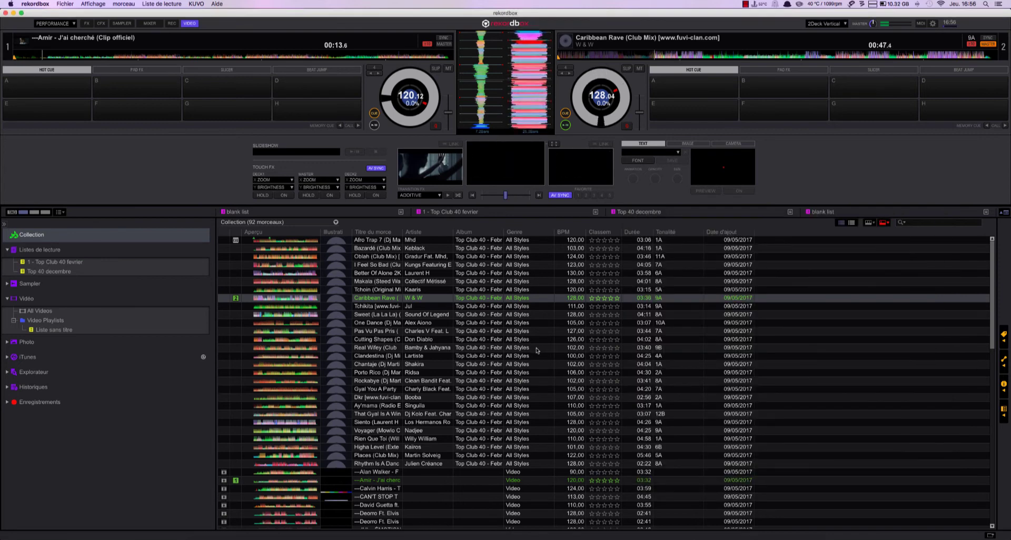